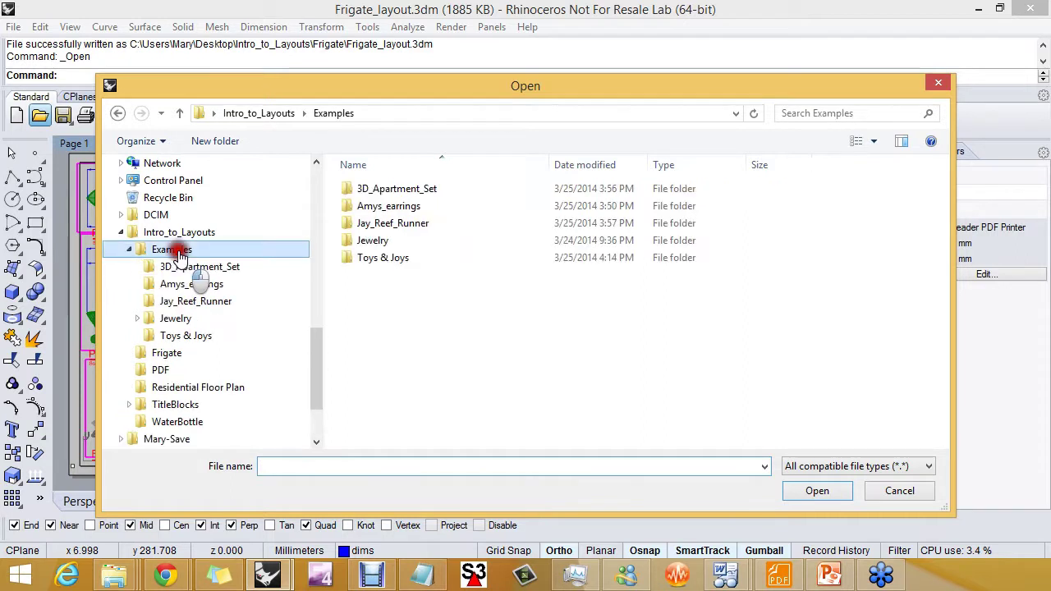
Open Scroll Ring DONE.3dm from the Brazil Webinar Materials folder inside Examples > Jewelry
{"action": "left_click", "coordinate": [373, 243]}
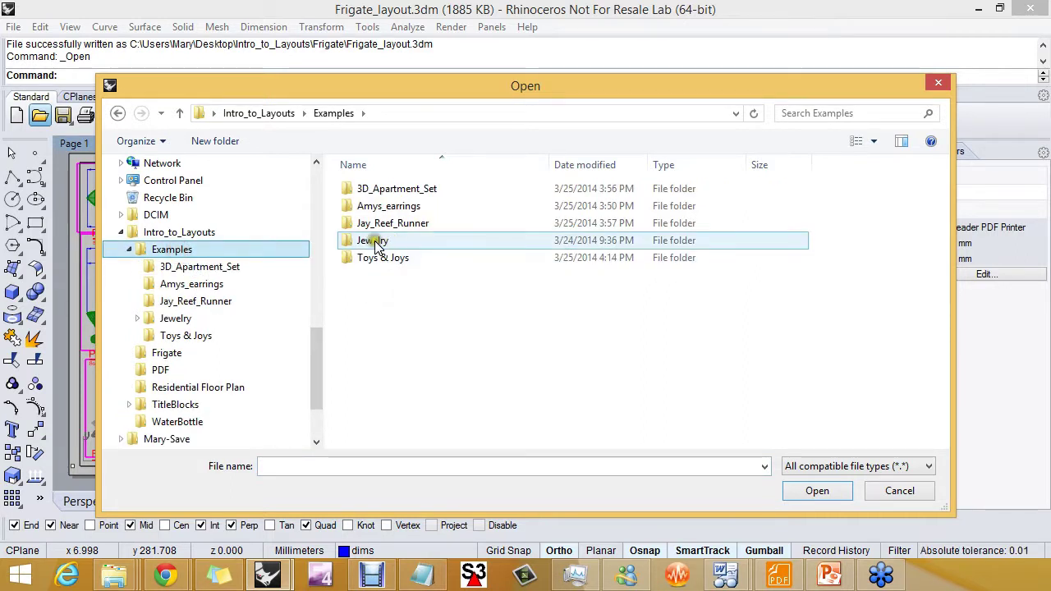
{"action": "double_click", "coordinate": [375, 241]}
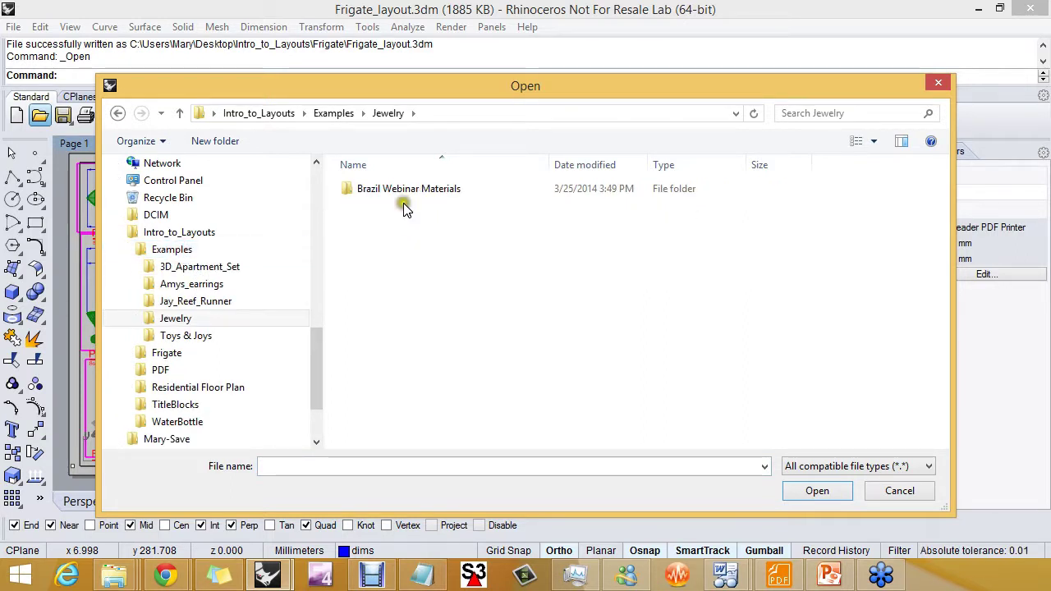
{"action": "left_click", "coordinate": [409, 194]}
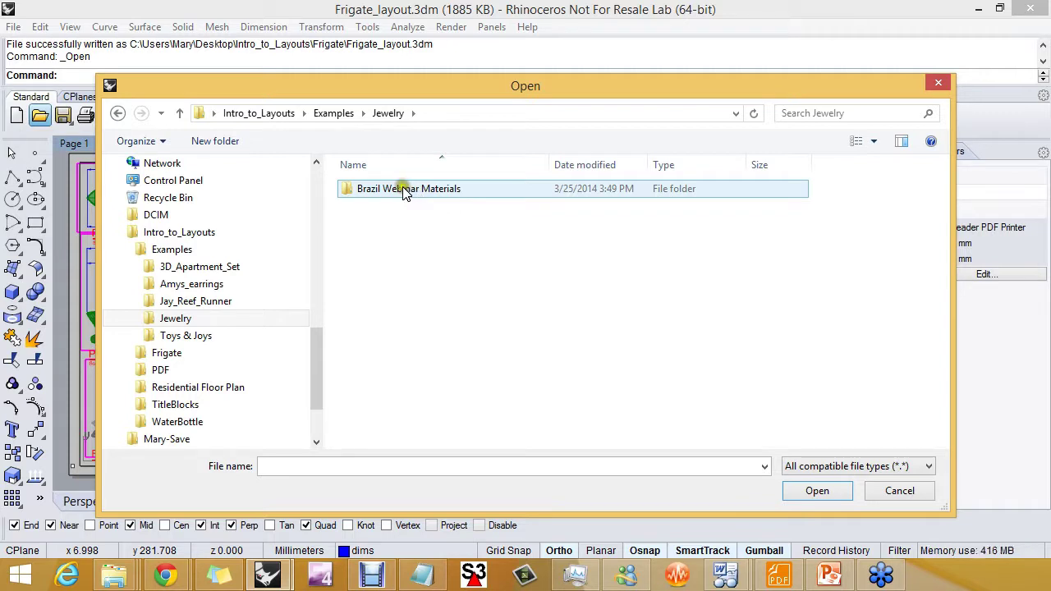
{"action": "double_click", "coordinate": [404, 191]}
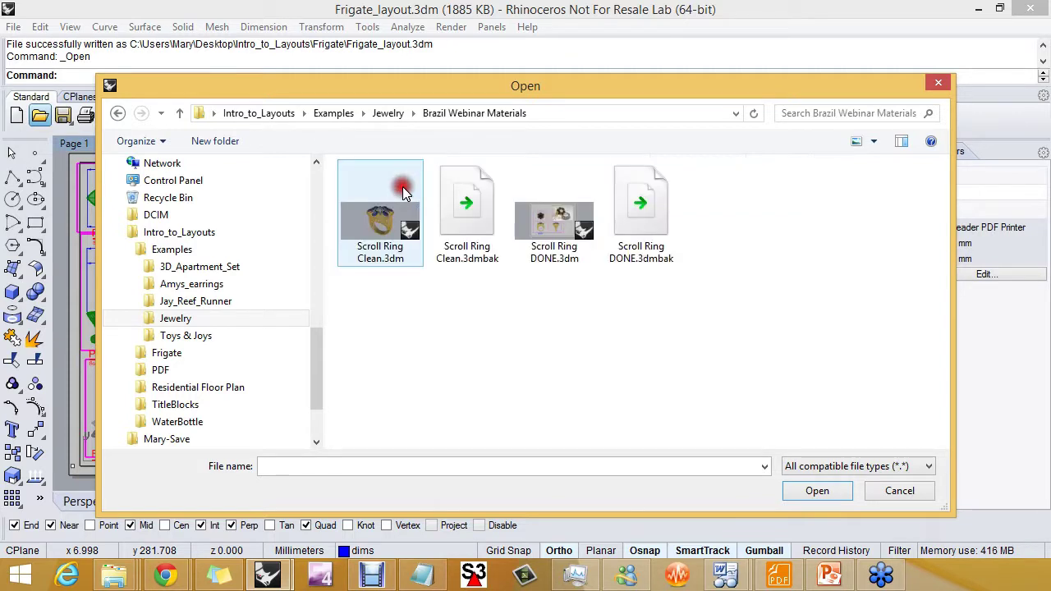
{"action": "double_click", "coordinate": [562, 234]}
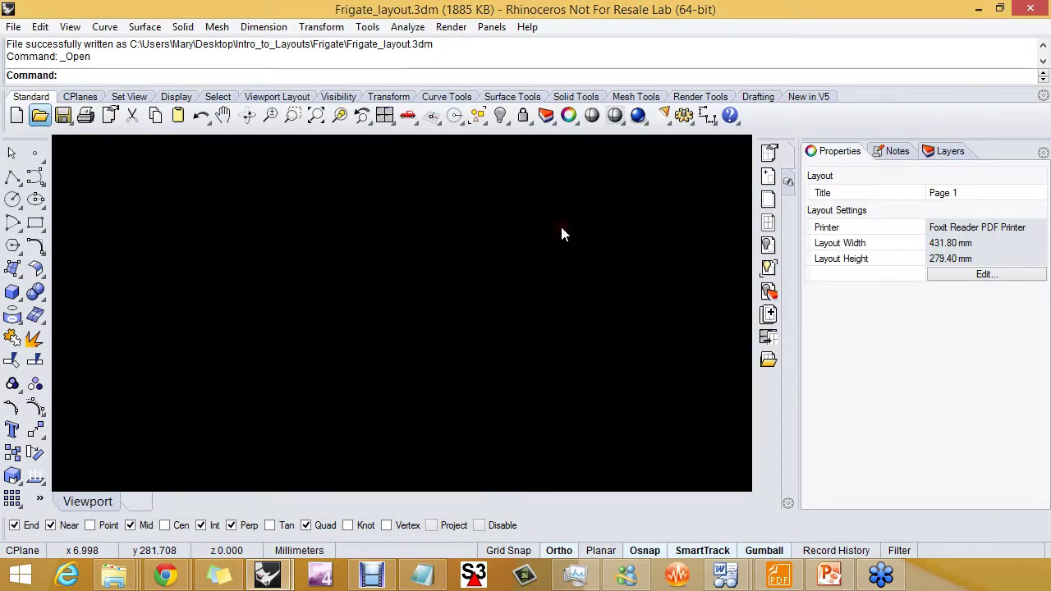
Switch to Chrome, return to the Rhino learning page and open the Brazil product site to look over its tutorial videos
{"action": "mouse_move", "coordinate": [164, 579]}
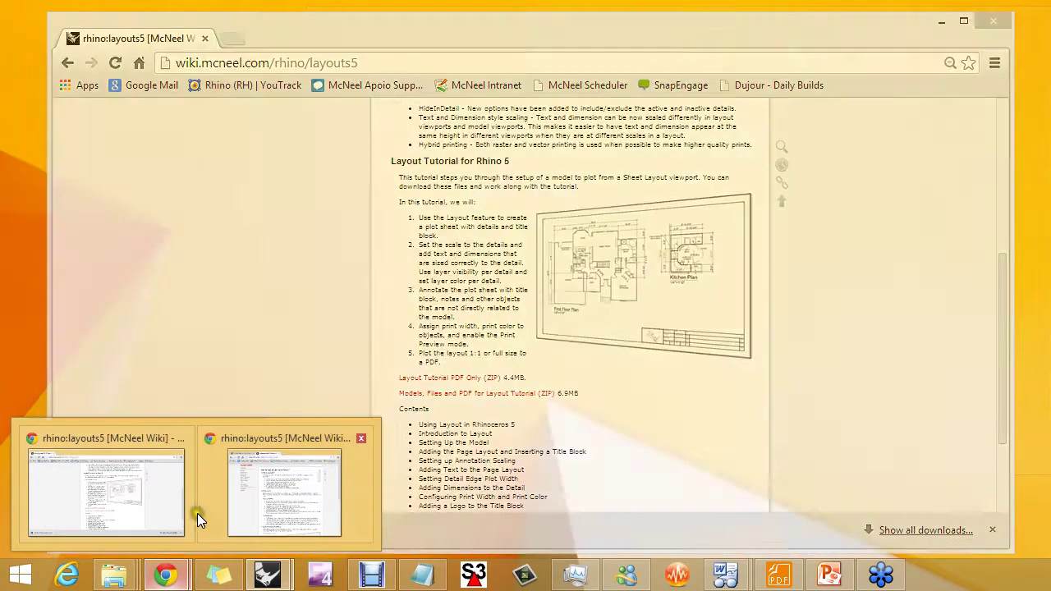
{"action": "left_click", "coordinate": [169, 516]}
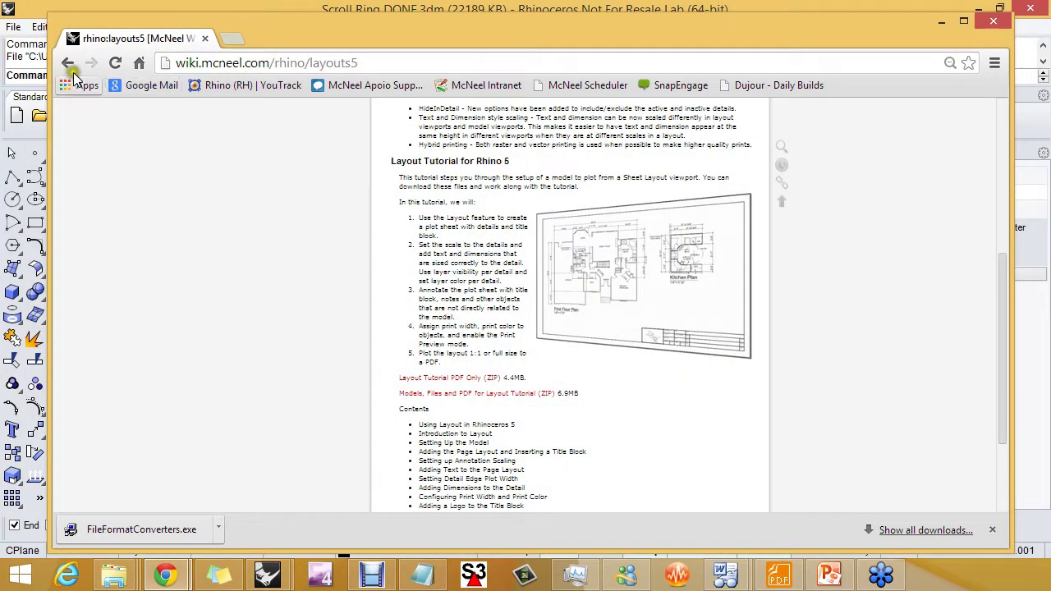
{"action": "left_click", "coordinate": [67, 64]}
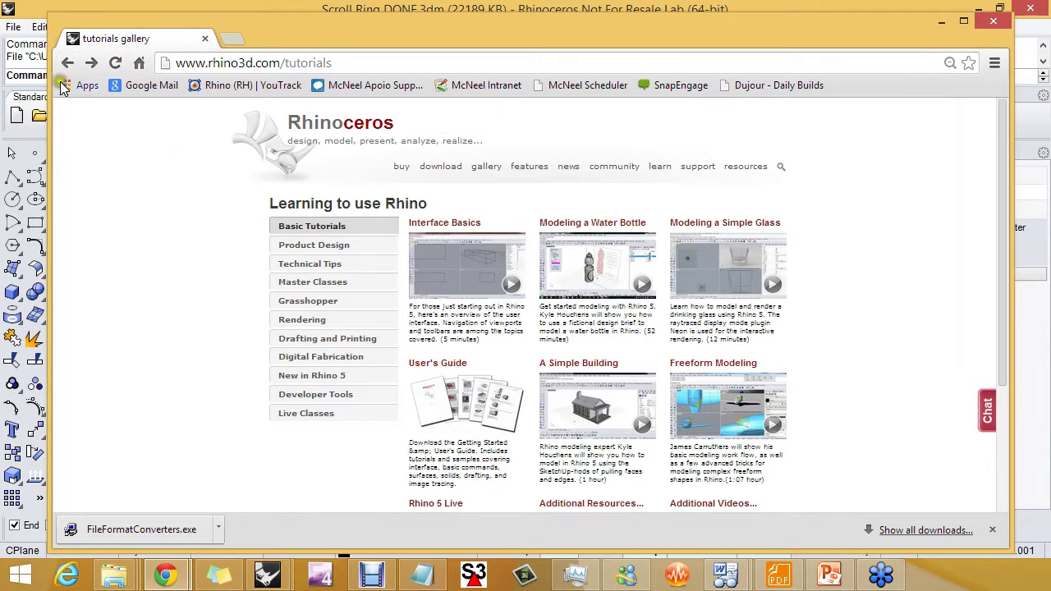
{"action": "left_click", "coordinate": [67, 64]}
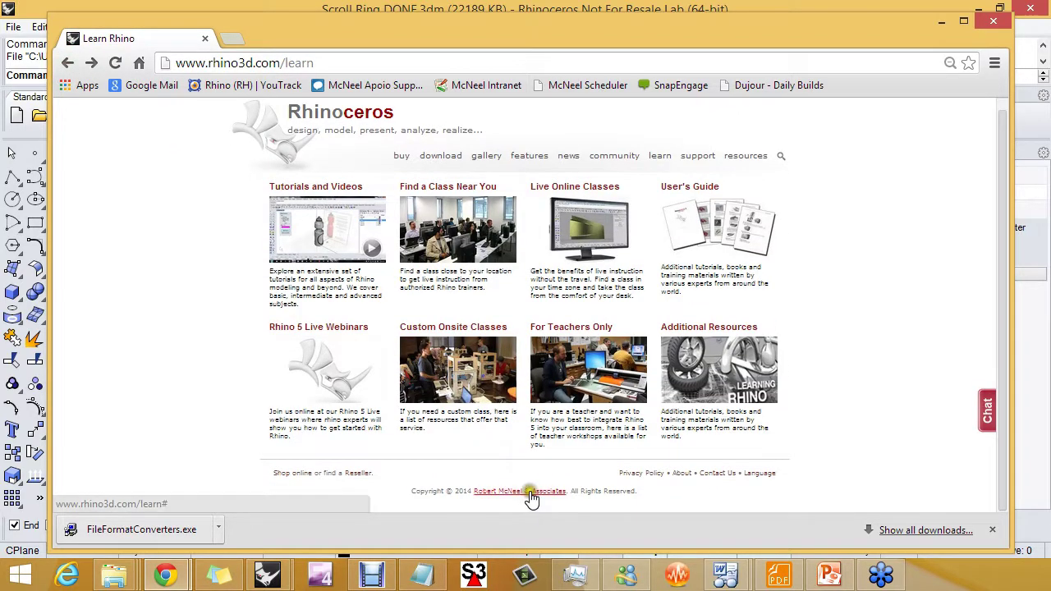
{"action": "scroll", "coordinate": [509, 493], "scroll_direction": "down", "scroll_amount": 2}
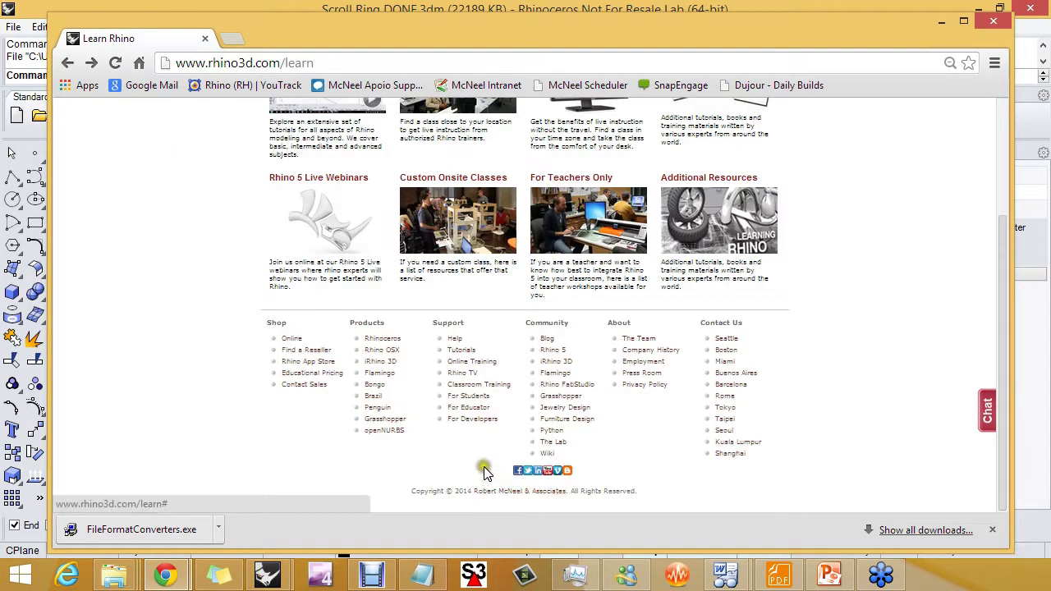
{"action": "left_click", "coordinate": [373, 398]}
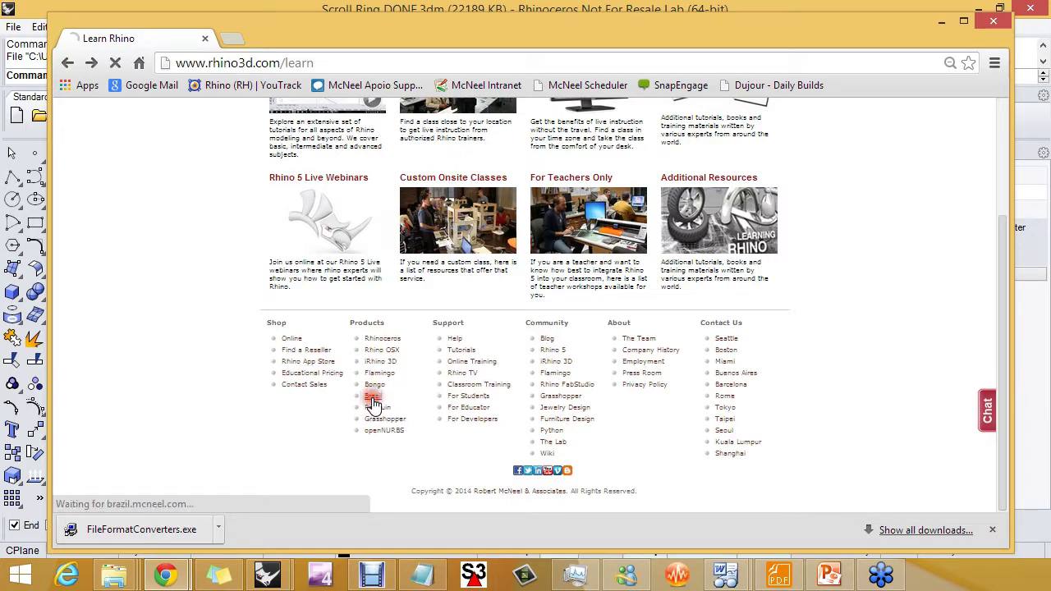
{"action": "scroll", "coordinate": [472, 300], "scroll_direction": "down", "scroll_amount": 2}
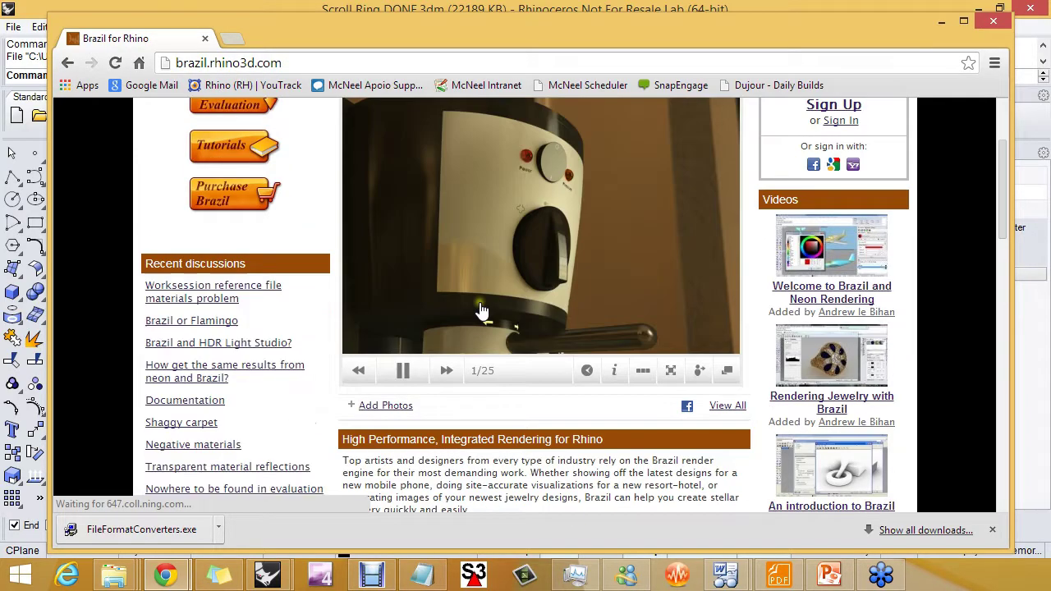
{"action": "scroll", "coordinate": [667, 362], "scroll_direction": "down", "scroll_amount": 3, "text": "ctrl"}
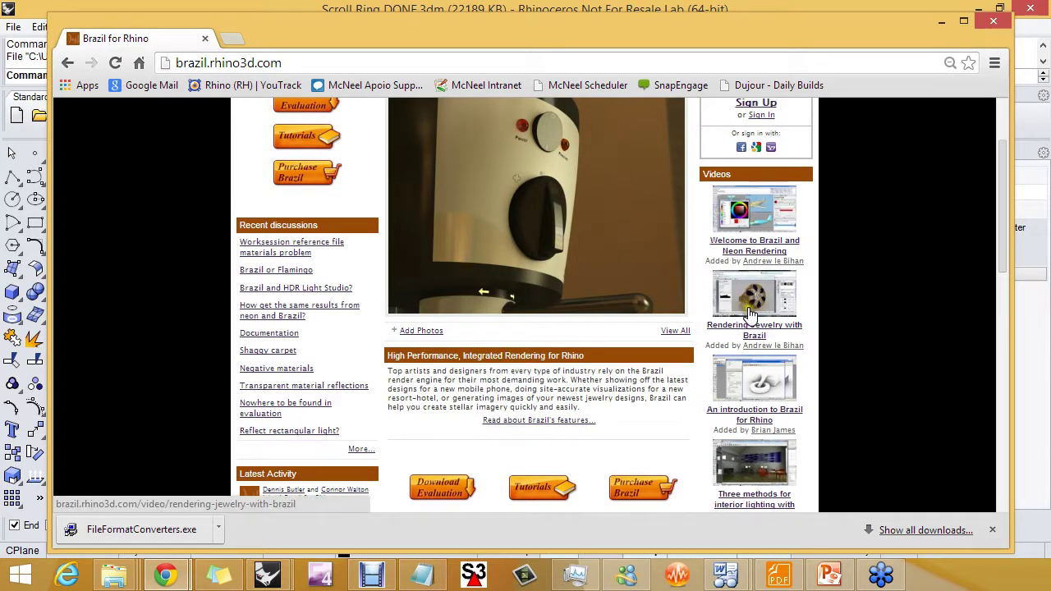
Switch back to Rhino and examine the ring's detail views and dimensions on the Page 1 layout
{"action": "left_click", "coordinate": [39, 10]}
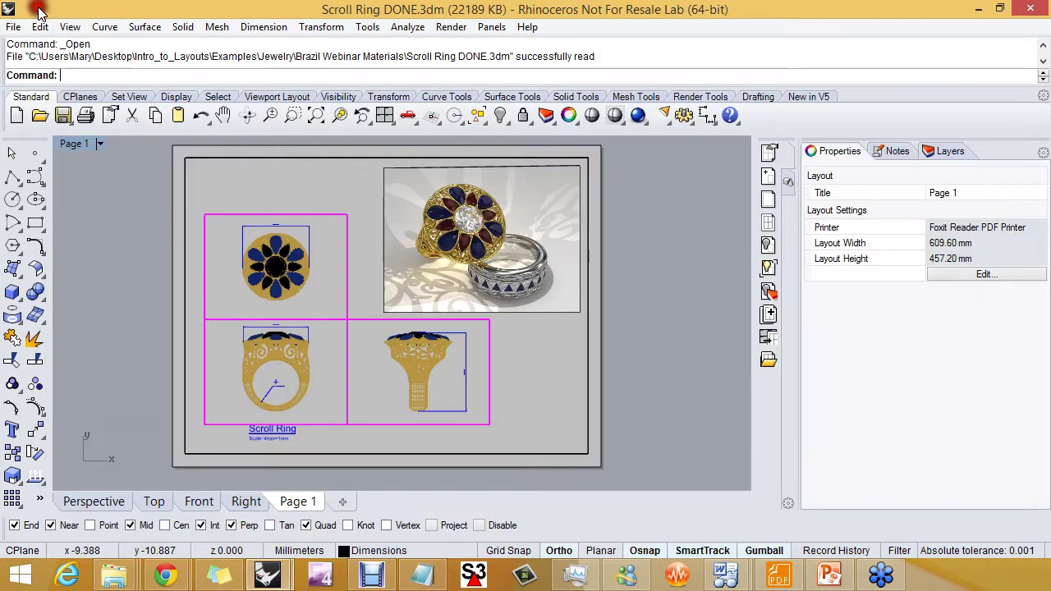
{"action": "scroll", "coordinate": [293, 309], "scroll_direction": "up", "scroll_amount": 2}
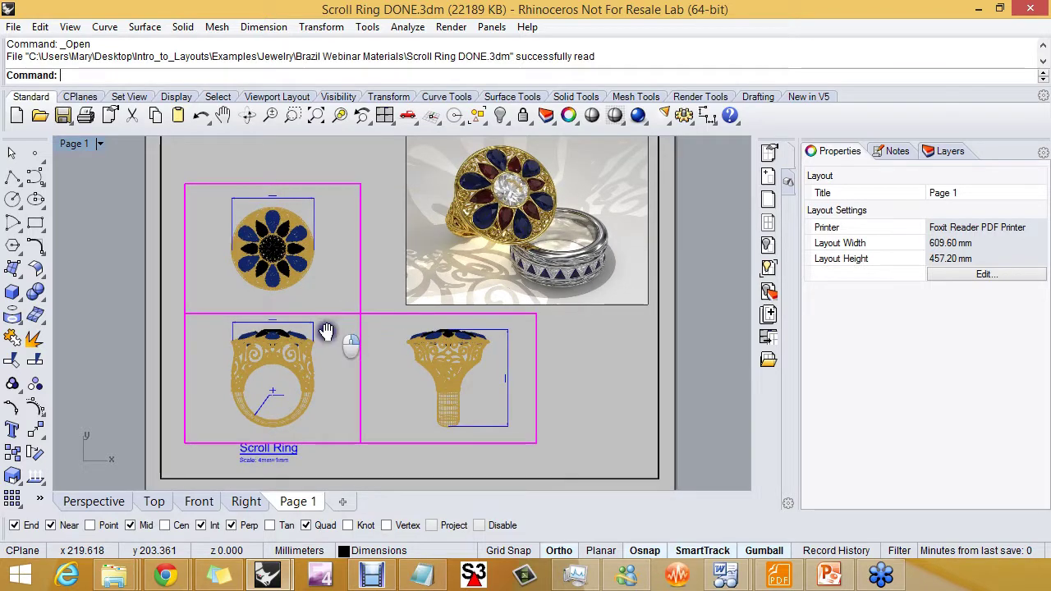
{"action": "scroll", "coordinate": [296, 313], "scroll_direction": "up", "scroll_amount": 2}
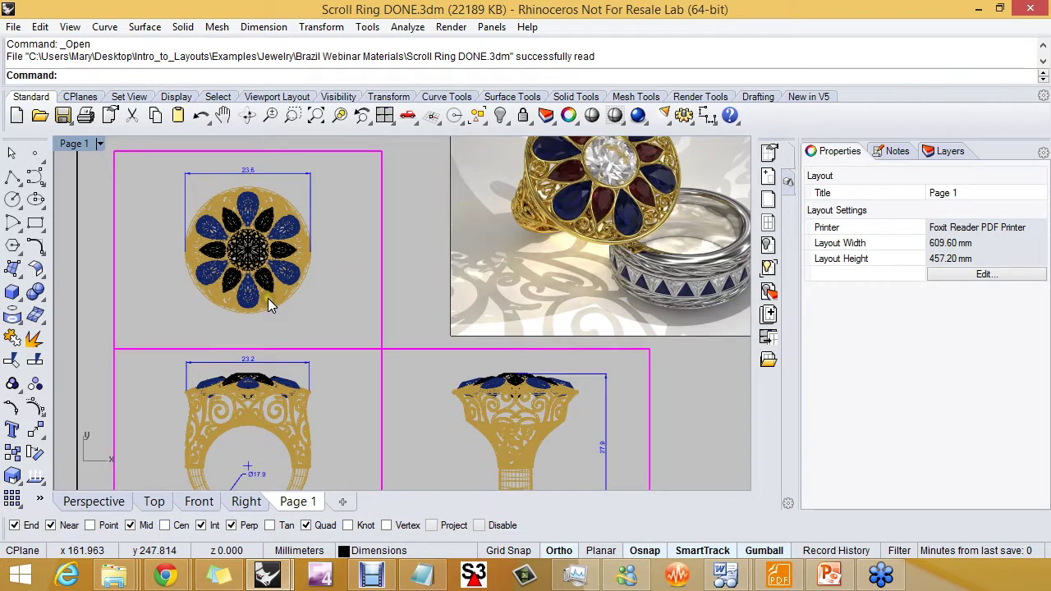
{"action": "scroll", "coordinate": [271, 305], "scroll_direction": "down", "scroll_amount": 2}
{"action": "scroll", "coordinate": [287, 306], "scroll_direction": "up", "scroll_amount": 1}
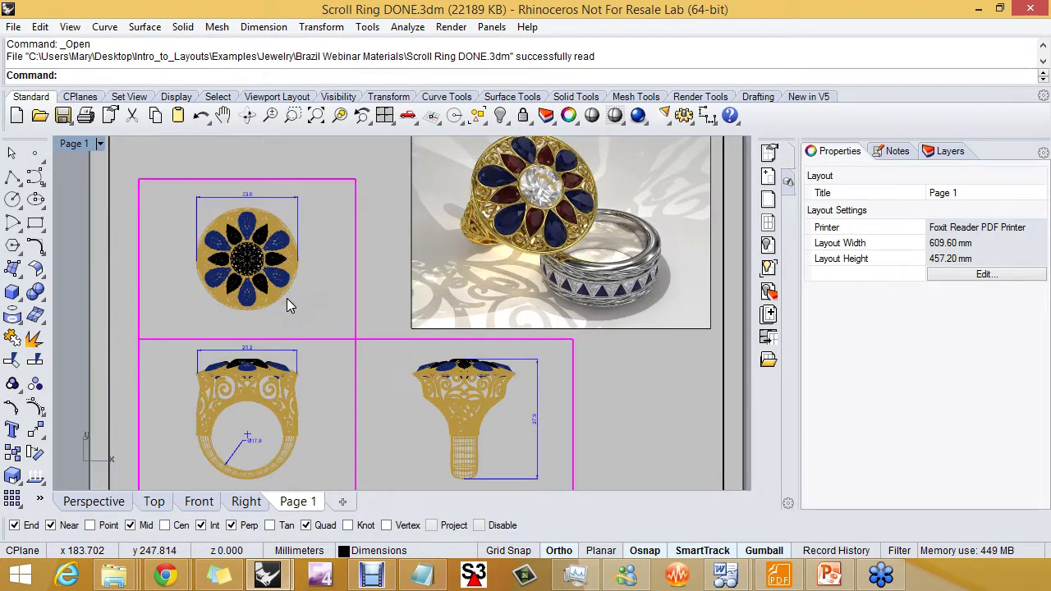
Review the document's annotation scaling and its model and layout unit settings, and leave the options without changes
{"action": "left_click", "coordinate": [682, 115]}
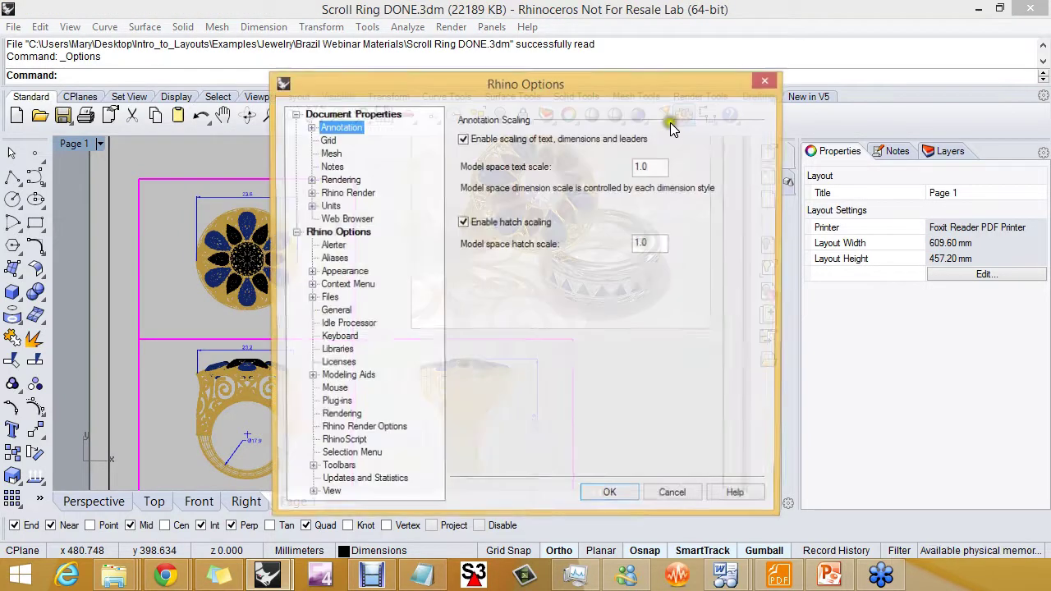
{"action": "left_click", "coordinate": [310, 127]}
{"action": "left_click", "coordinate": [324, 147]}
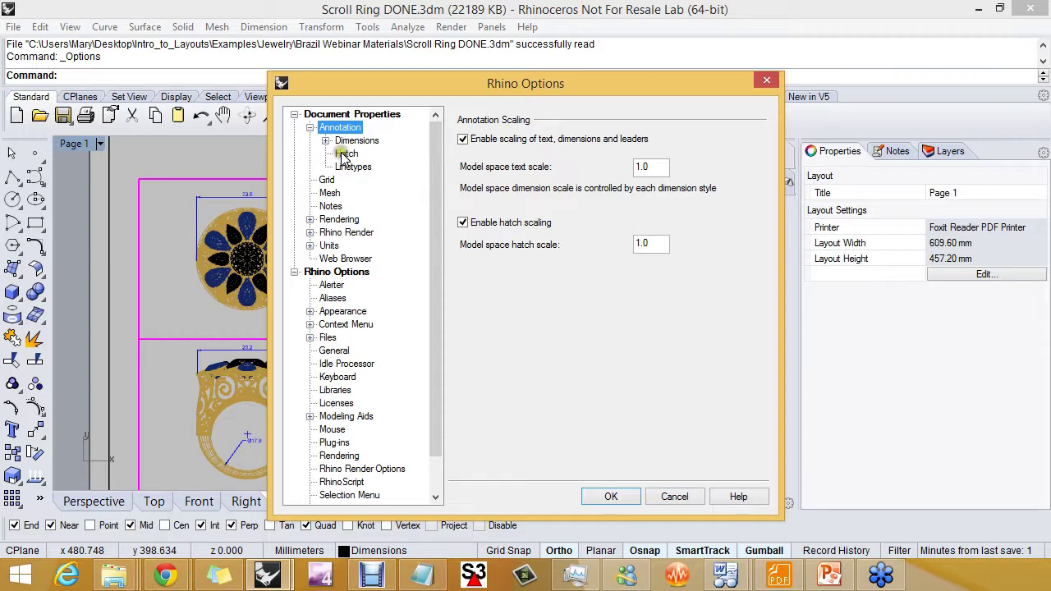
{"action": "left_click", "coordinate": [328, 246]}
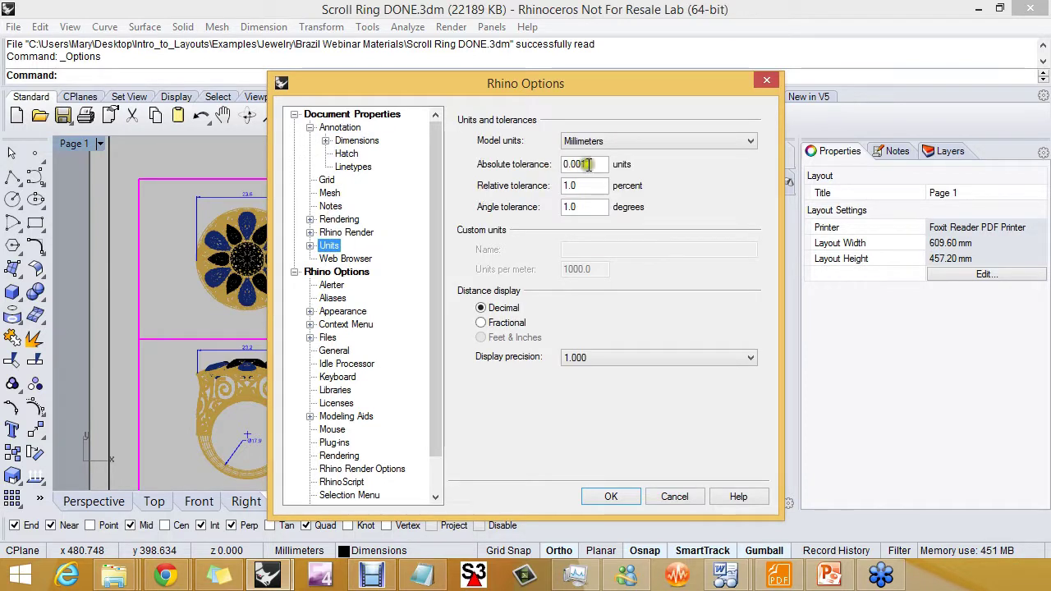
{"action": "left_click", "coordinate": [310, 246]}
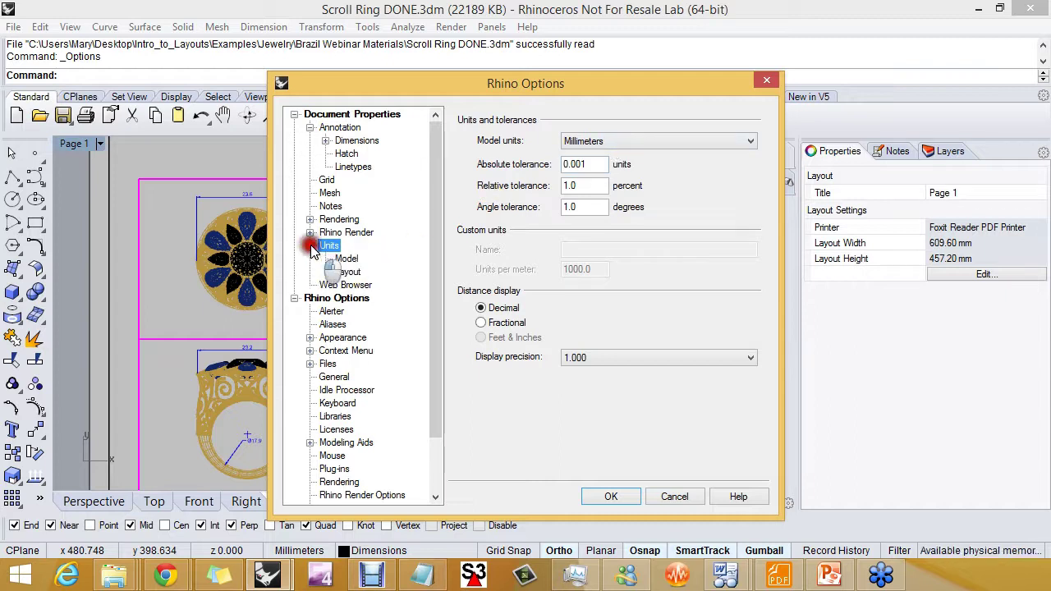
{"action": "left_click", "coordinate": [347, 272]}
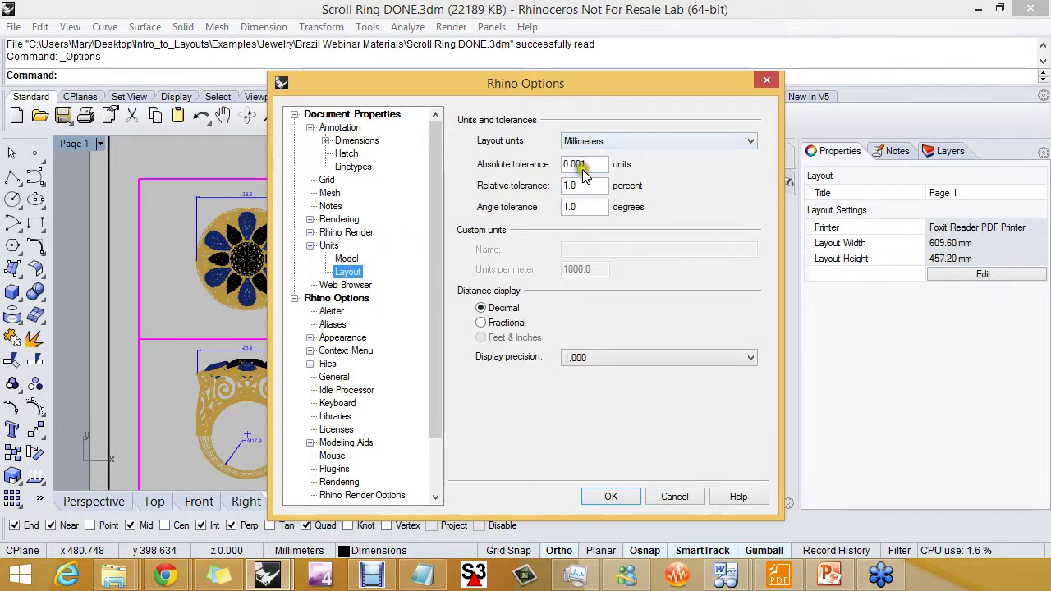
{"action": "left_click", "coordinate": [672, 496]}
Check the layout-to-model scale of the detail showing the ring from above
{"action": "right_click_drag", "start_coordinate": [464, 335], "coordinate": [469, 307]}
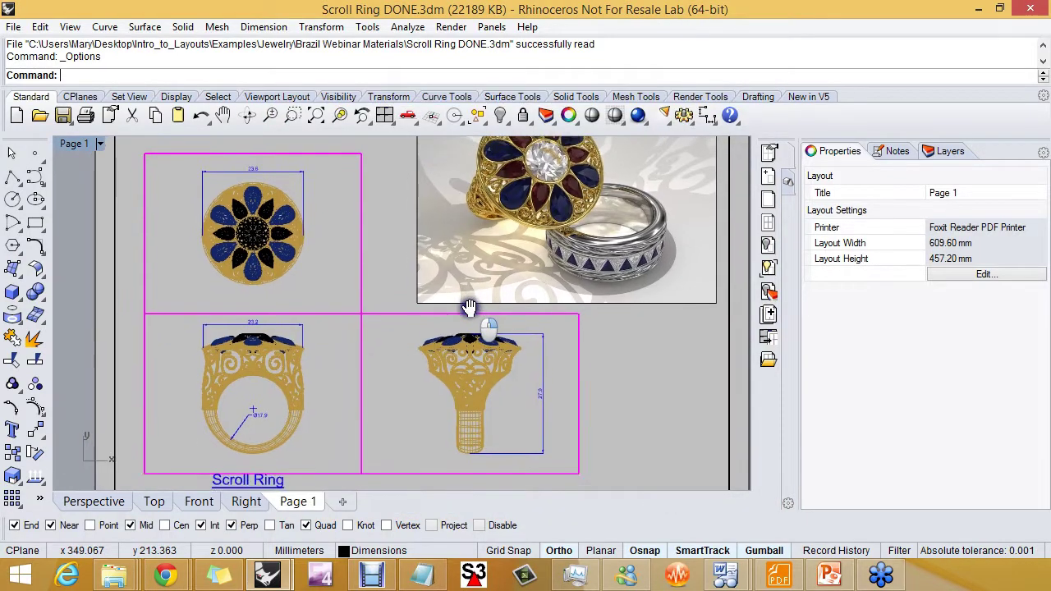
{"action": "left_click", "coordinate": [359, 220]}
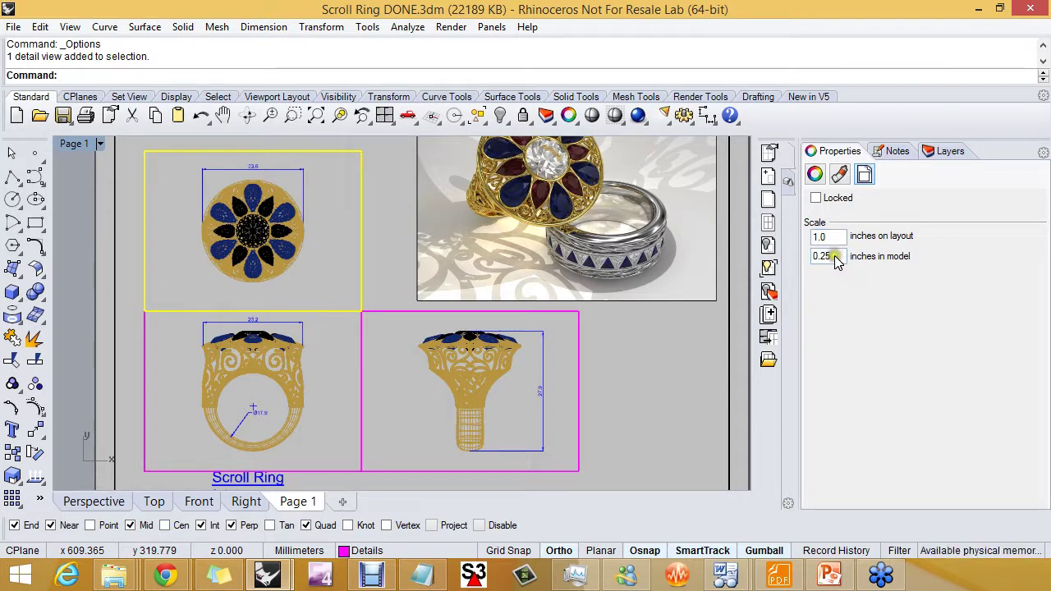
{"action": "left_click", "coordinate": [371, 268]}
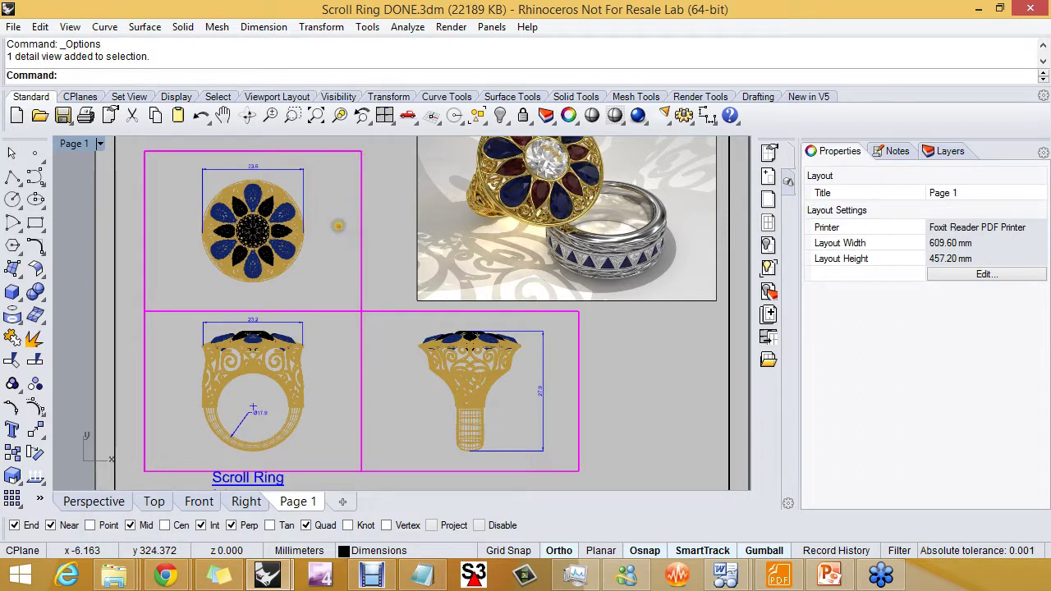
{"action": "left_click_drag", "start_coordinate": [331, 260], "coordinate": [398, 260]}
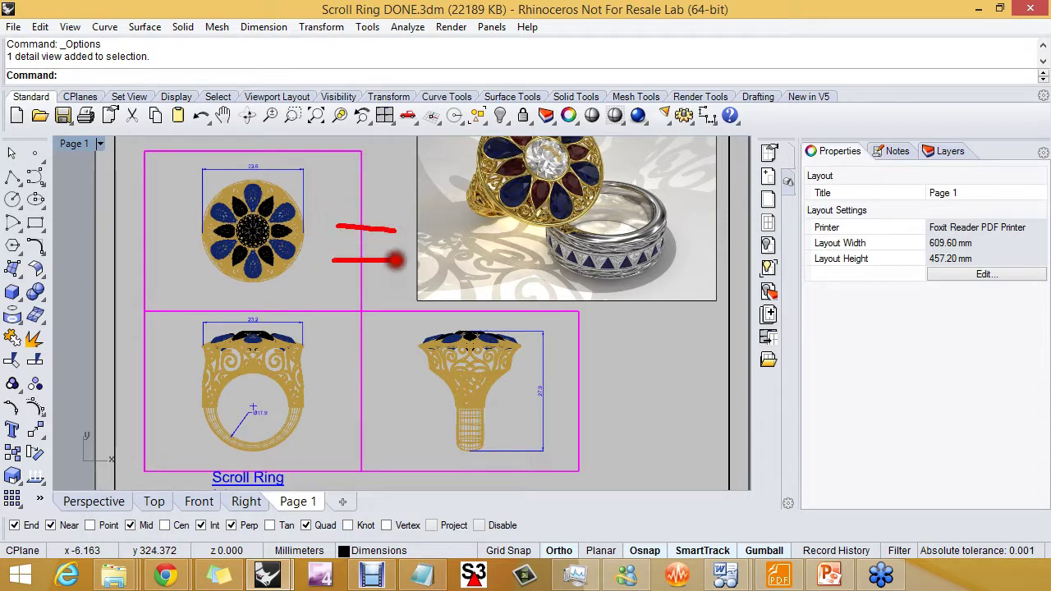
{"action": "mouse_move", "coordinate": [378, 215]}
{"action": "left_mouse_down"}
{"action": "mouse_move", "coordinate": [377, 271]}
{"action": "mouse_move", "coordinate": [378, 261]}
{"action": "left_mouse_up"}
{"action": "mouse_move", "coordinate": [386, 220]}
{"action": "left_mouse_down"}
{"action": "mouse_move", "coordinate": [369, 233]}
{"action": "mouse_move", "coordinate": [403, 241]}
{"action": "mouse_move", "coordinate": [403, 257]}
{"action": "left_mouse_up"}
{"action": "left_click", "coordinate": [323, 253]}
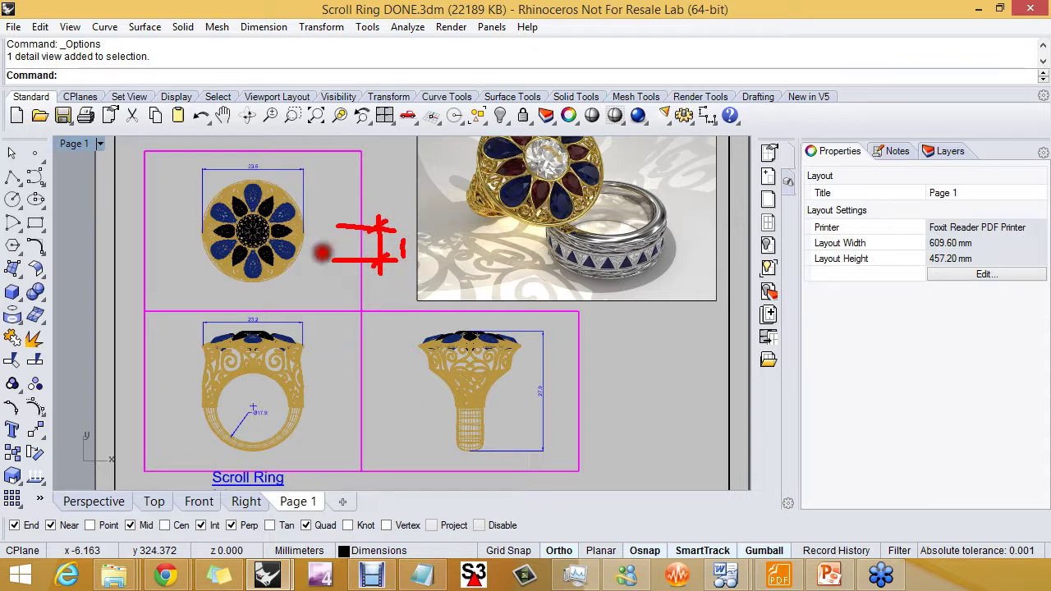
{"action": "left_click_drag", "start_coordinate": [331, 245], "coordinate": [344, 249]}
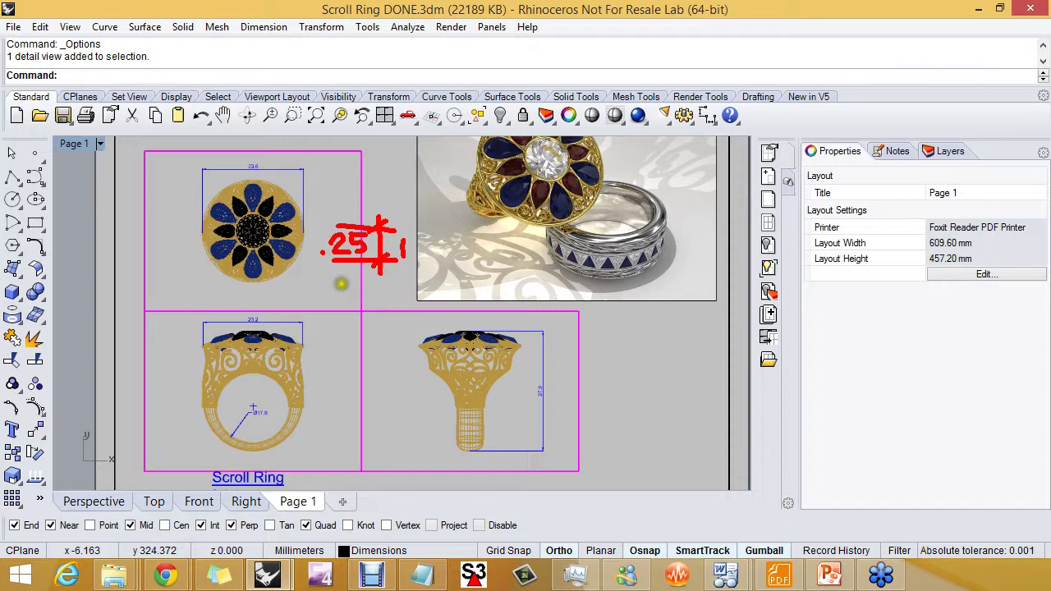
{"action": "key", "text": "Escape"}
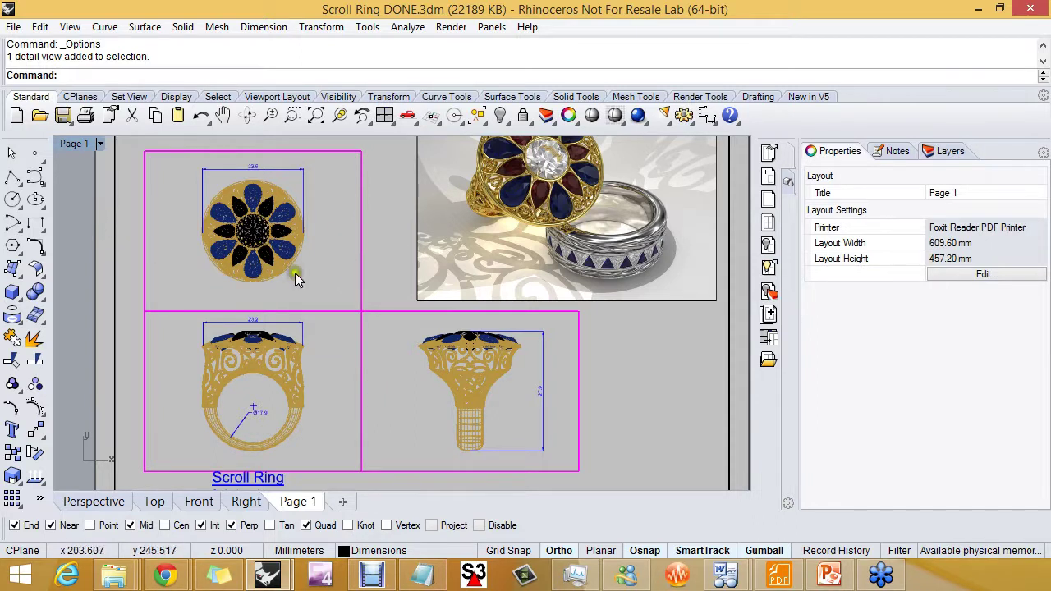
Select the side and front ring details individually and check the scale of each
{"action": "left_click", "coordinate": [377, 311]}
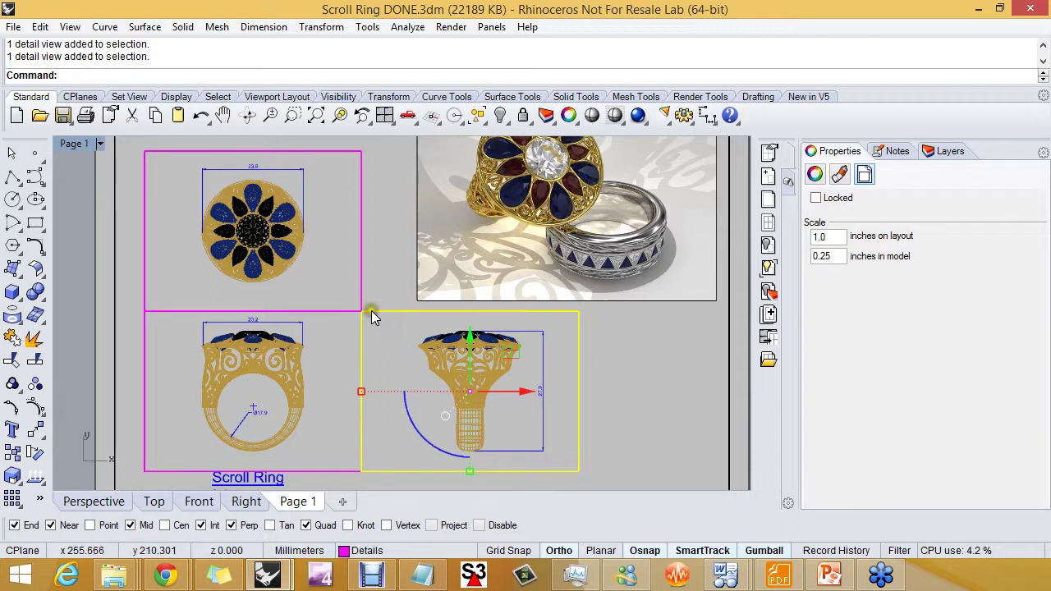
{"action": "left_click", "coordinate": [325, 312]}
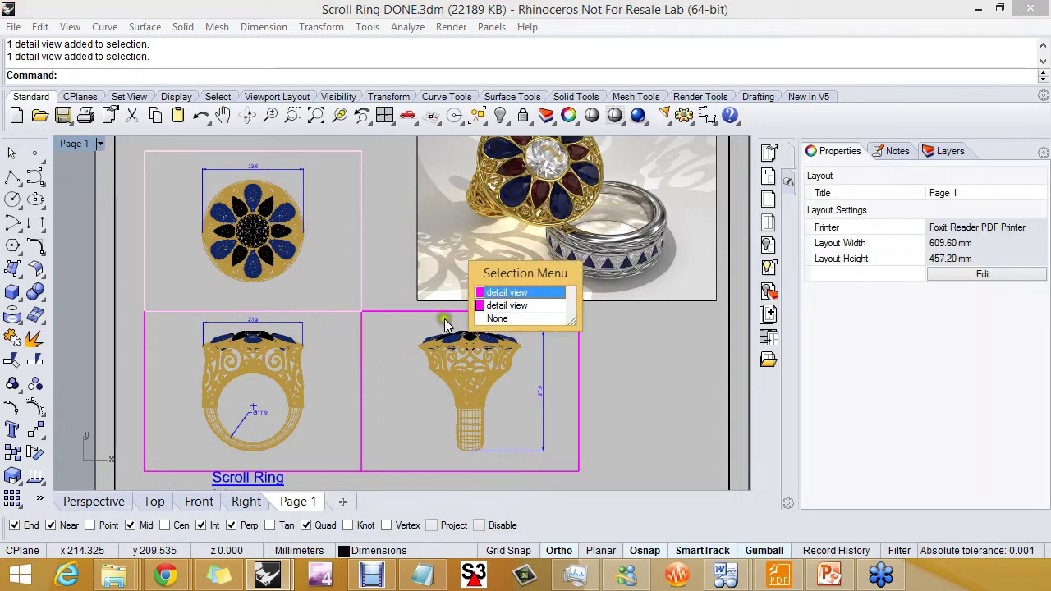
{"action": "left_click", "coordinate": [497, 294]}
{"action": "left_click", "coordinate": [322, 470]}
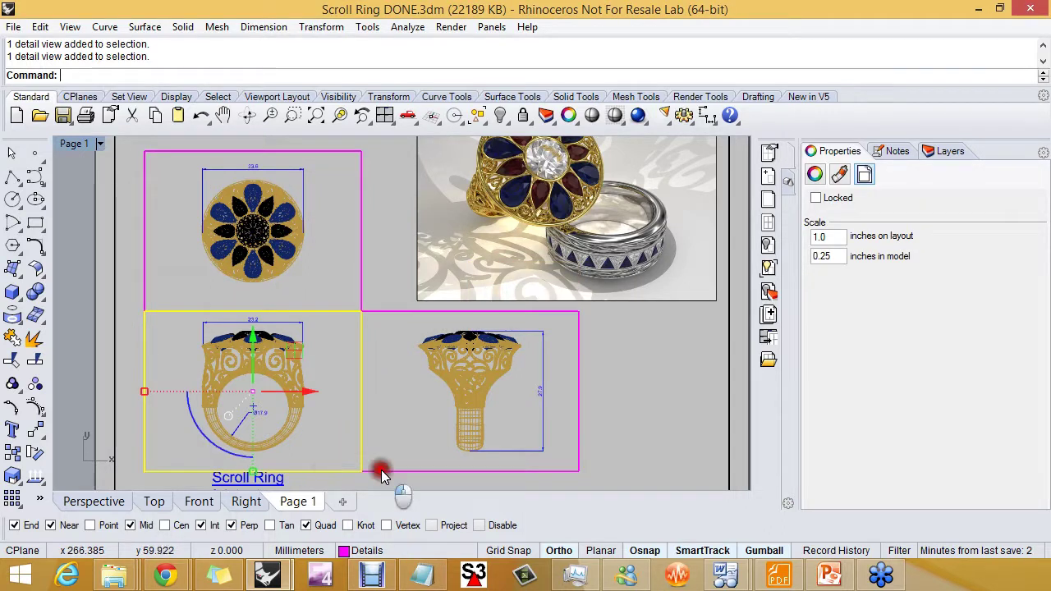
{"action": "left_click", "coordinate": [381, 469]}
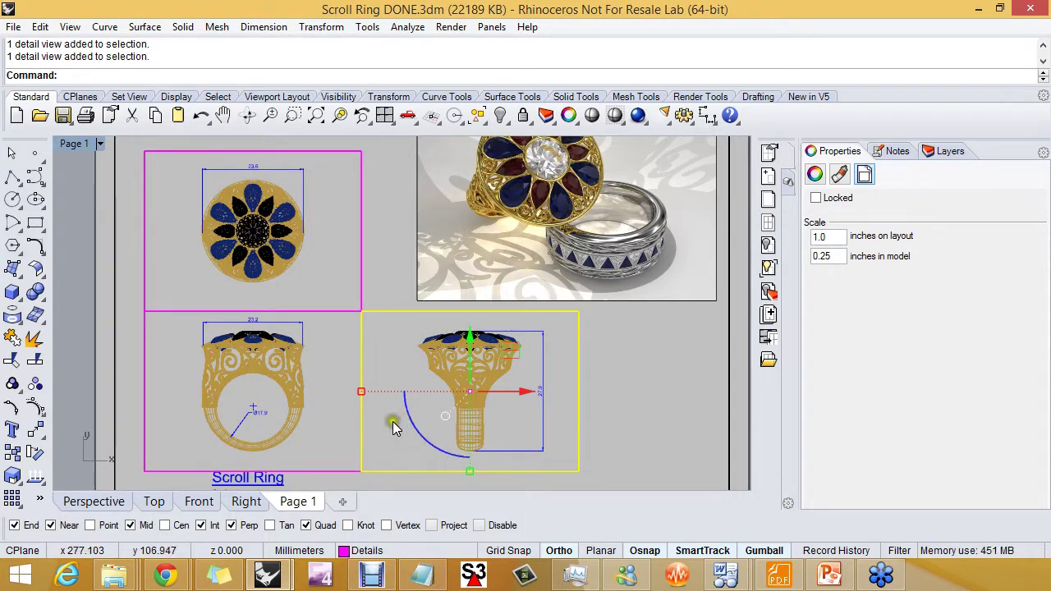
Select all three ring detail views together and lock them
{"action": "left_click_drag", "start_coordinate": [392, 421], "coordinate": [326, 286]}
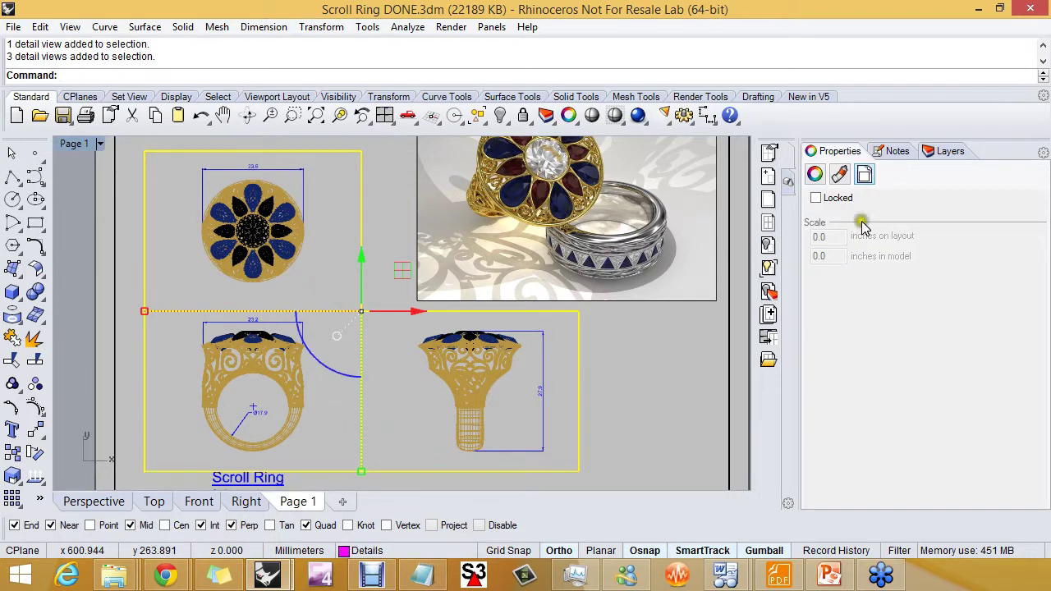
{"action": "left_click", "coordinate": [815, 197]}
{"action": "left_click", "coordinate": [670, 415]}
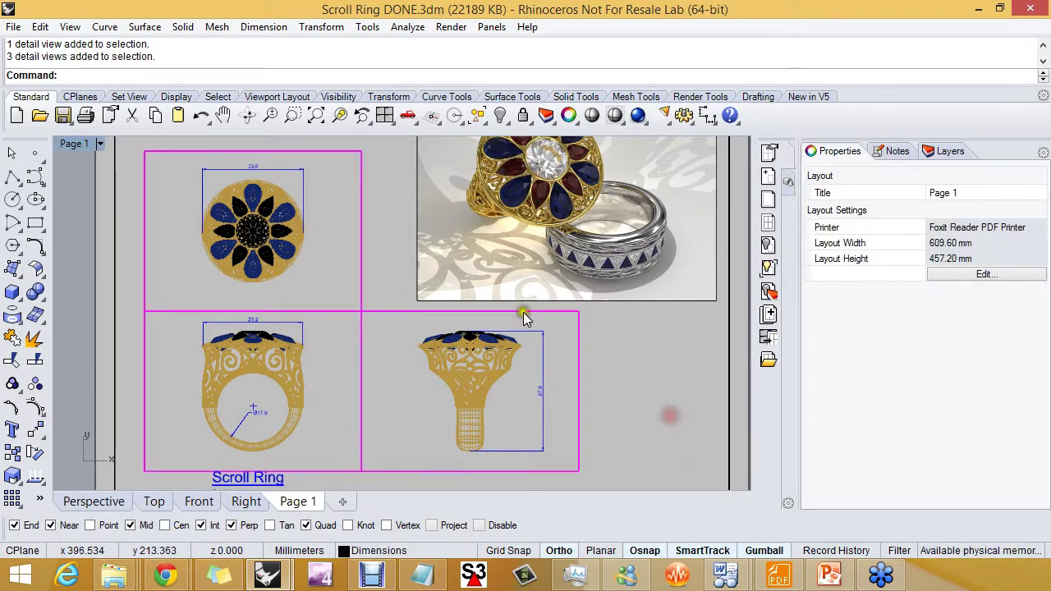
Select the rendered ring picture on the layout to check its object properties, and clear the selection
{"action": "right_click_drag", "start_coordinate": [362, 243], "coordinate": [315, 243]}
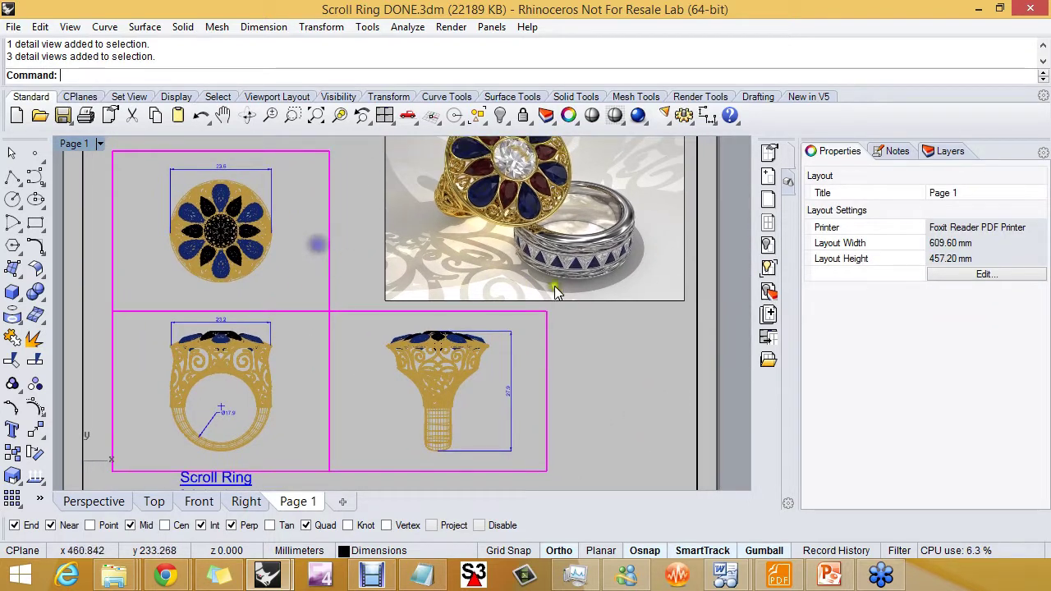
{"action": "left_click", "coordinate": [601, 300]}
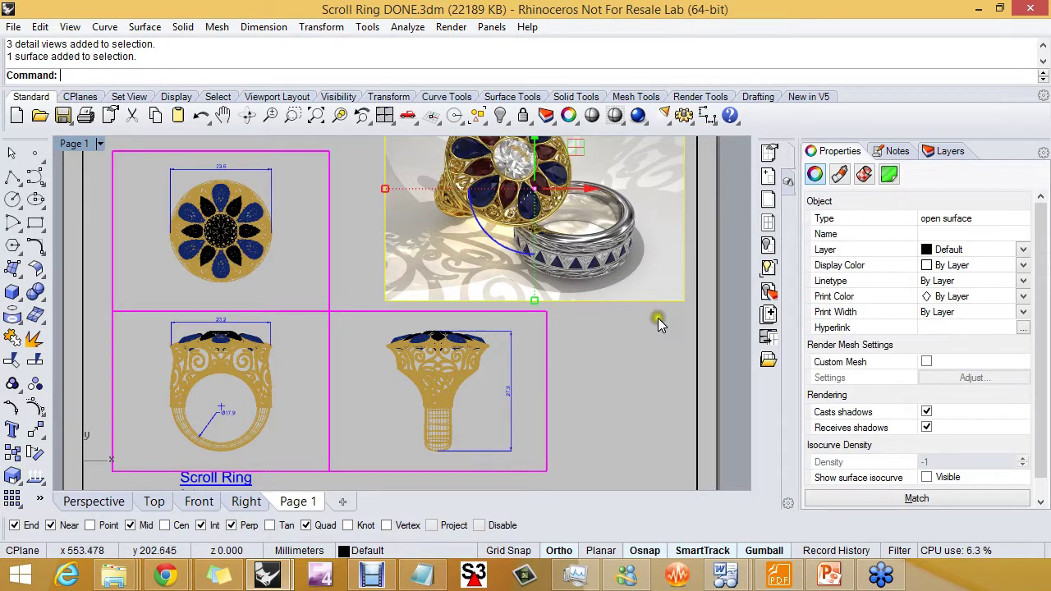
{"action": "left_click", "coordinate": [582, 324]}
Set the text height of the Millimeter Large dimension style to 8 in the document's annotation properties
{"action": "scroll", "coordinate": [582, 327], "scroll_direction": "down", "scroll_amount": 2}
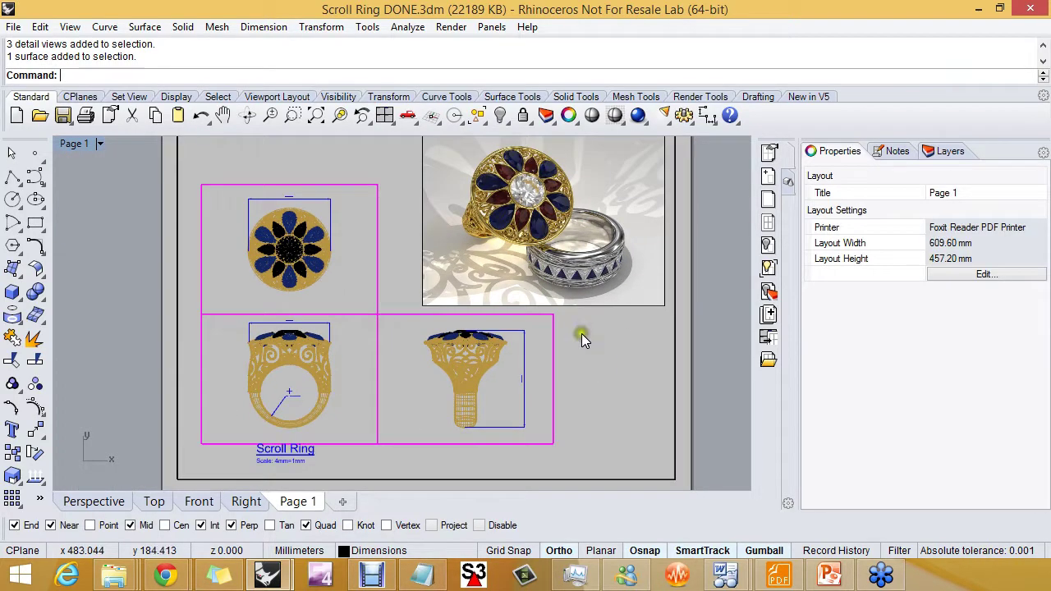
{"action": "right_click_drag", "start_coordinate": [579, 340], "coordinate": [540, 350]}
{"action": "scroll", "coordinate": [540, 350], "scroll_direction": "down", "scroll_amount": 2}
{"action": "scroll", "coordinate": [541, 350], "scroll_direction": "up", "scroll_amount": 2}
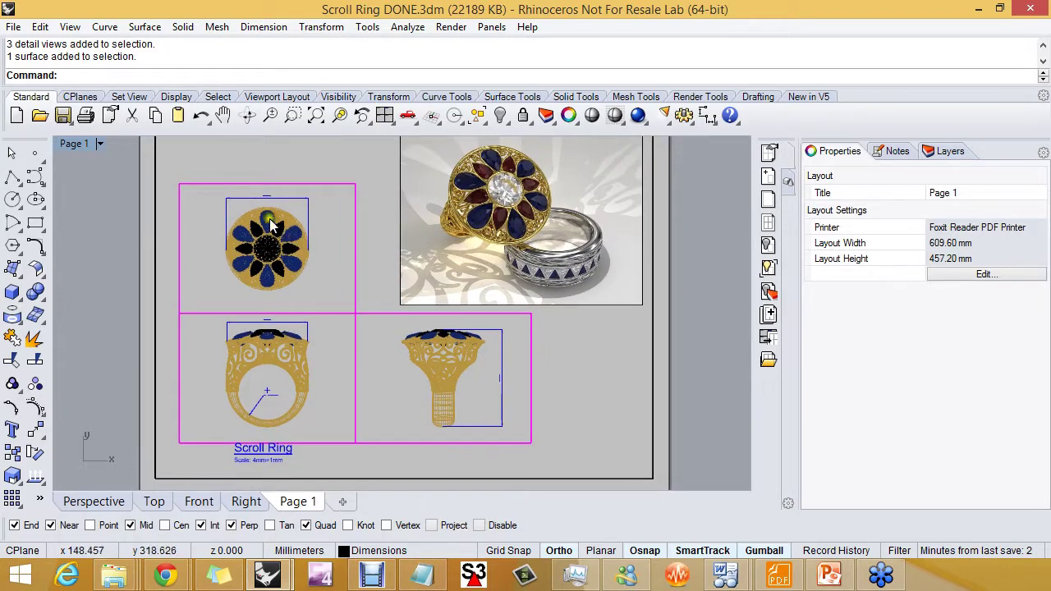
{"action": "scroll", "coordinate": [266, 202], "scroll_direction": "up", "scroll_amount": 2}
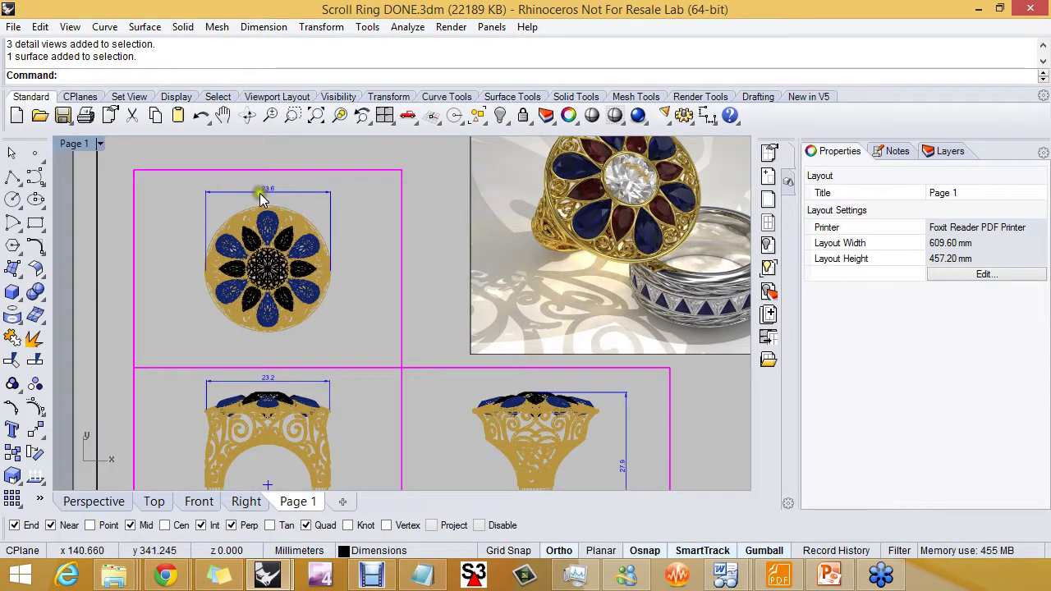
{"action": "left_click", "coordinate": [684, 117]}
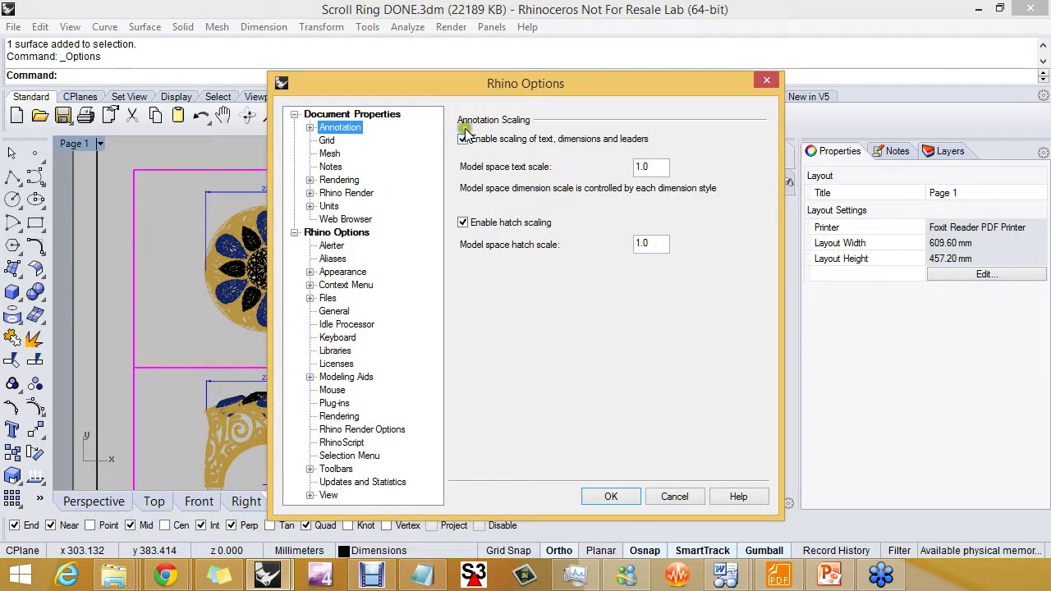
{"action": "left_click", "coordinate": [310, 127]}
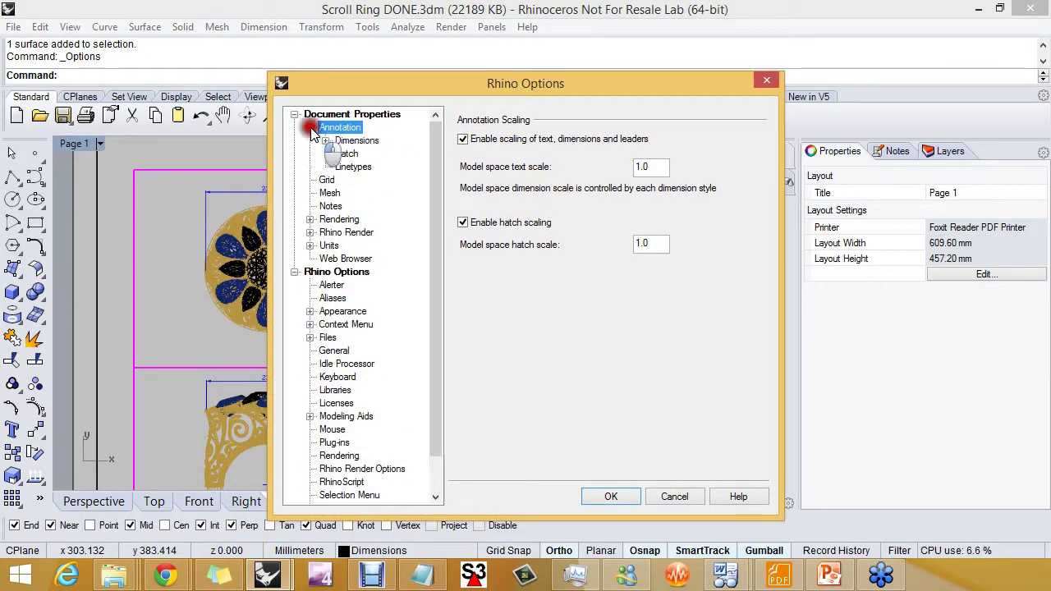
{"action": "left_click", "coordinate": [356, 140]}
{"action": "left_click", "coordinate": [325, 140]}
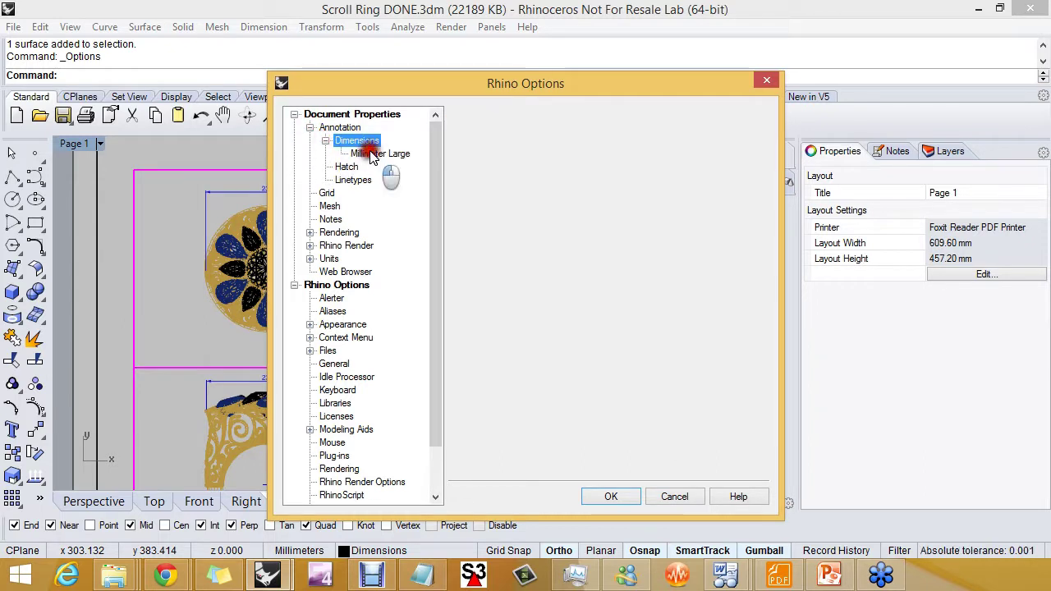
{"action": "left_click", "coordinate": [378, 153]}
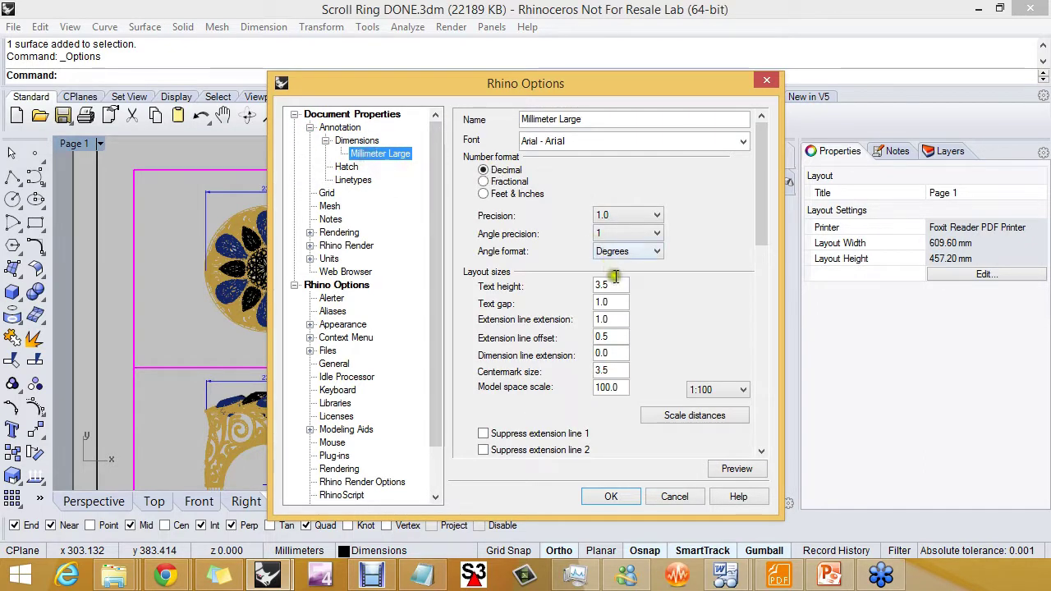
{"action": "left_click_drag", "start_coordinate": [617, 283], "coordinate": [596, 285]}
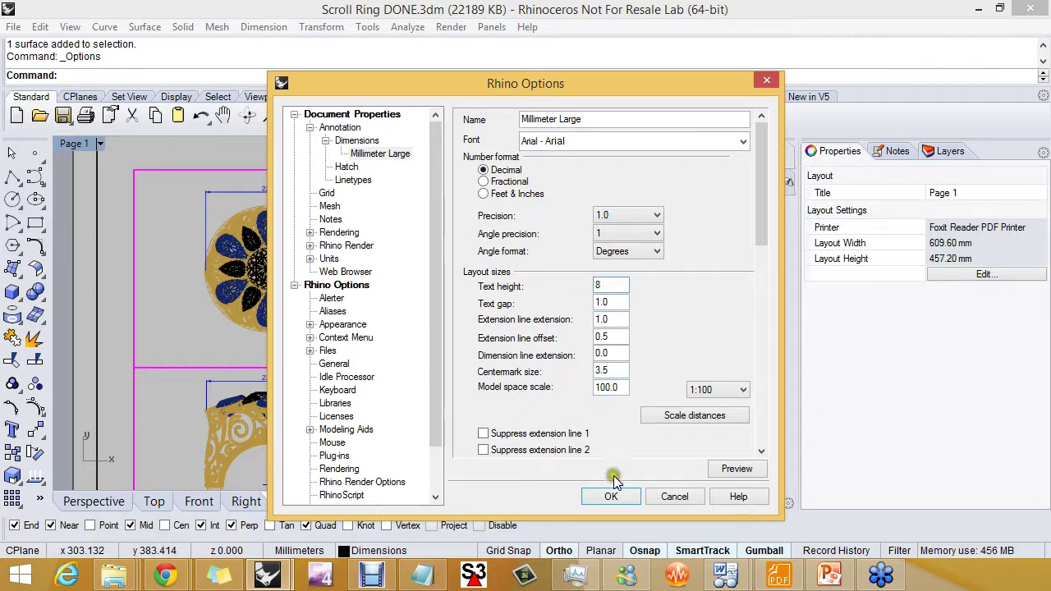
Set the dimension arrow and leader arrow lengths of the Millimeter Large style to 8 and apply the options
{"action": "left_click_drag", "start_coordinate": [751, 245], "coordinate": [755, 286]}
{"action": "left_click_drag", "start_coordinate": [619, 323], "coordinate": [582, 321]}
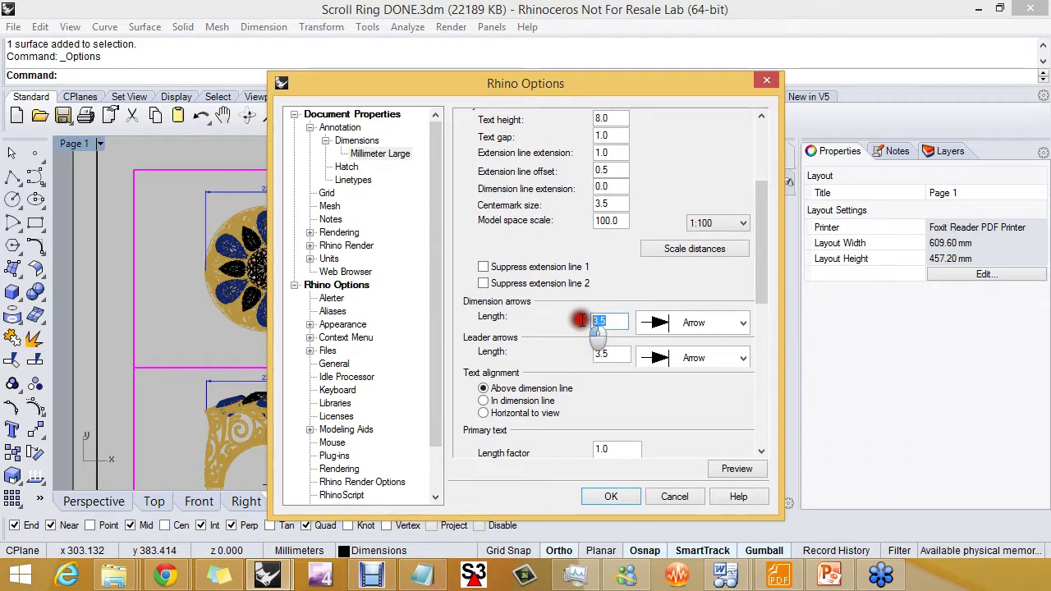
{"action": "type", "text": "8"}
{"action": "left_click_drag", "start_coordinate": [614, 359], "coordinate": [586, 353]}
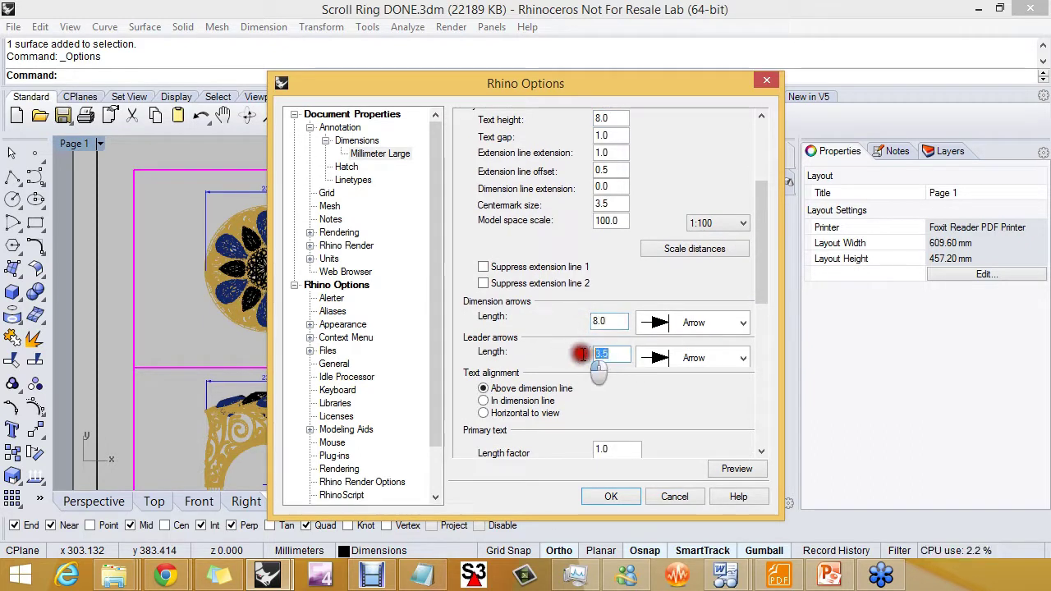
{"action": "type", "text": "8"}
{"action": "left_click", "coordinate": [614, 369]}
{"action": "left_click", "coordinate": [608, 498]}
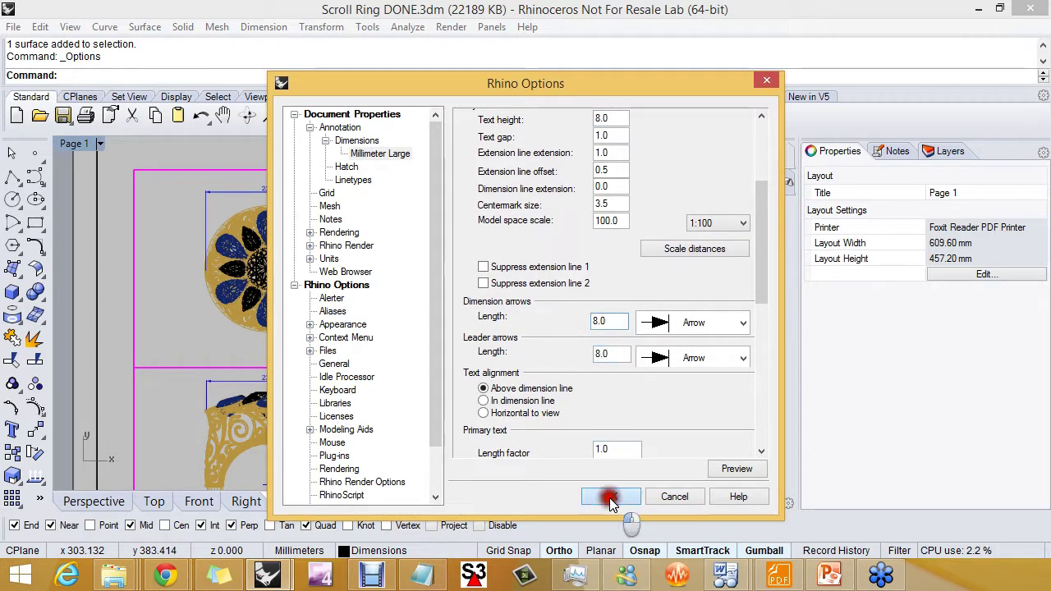
Examine the dimension text and arrows on the three ring details, up close and across the whole layout page
{"action": "scroll", "coordinate": [362, 353], "scroll_direction": "down", "scroll_amount": 2}
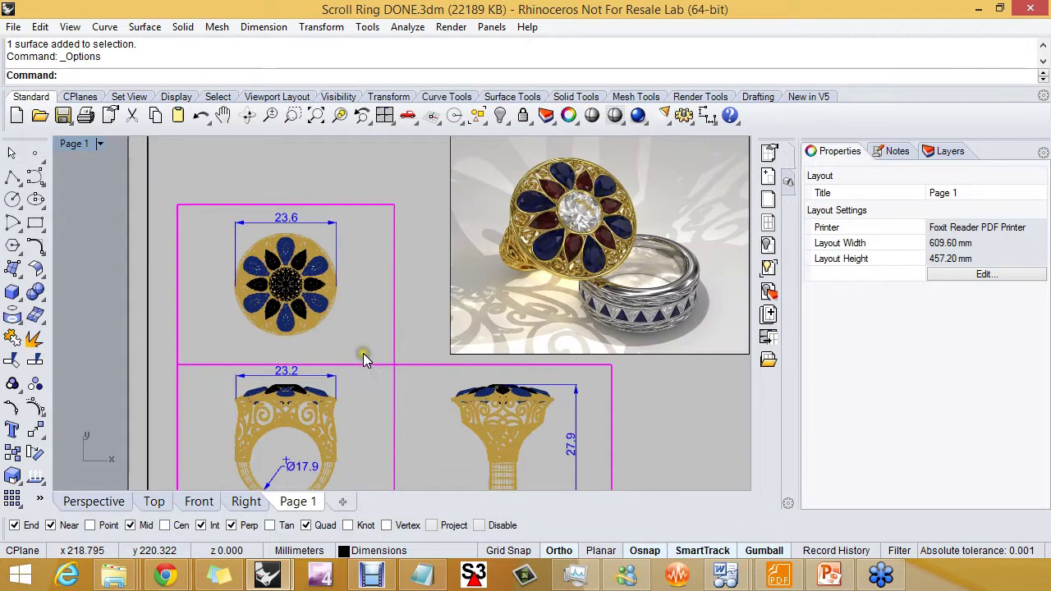
{"action": "right_click_drag", "start_coordinate": [362, 353], "coordinate": [275, 312]}
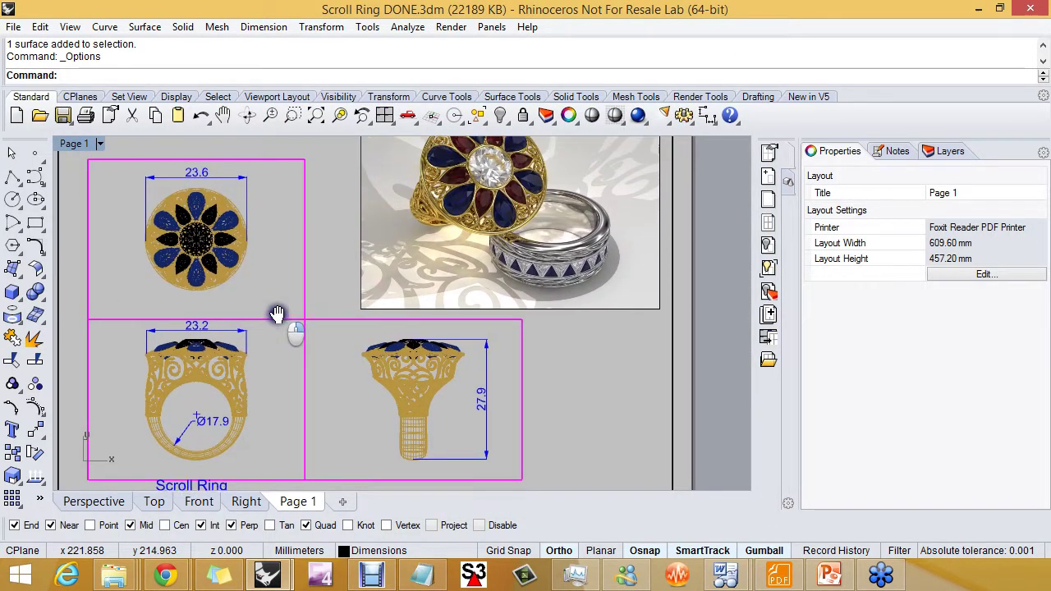
{"action": "scroll", "coordinate": [276, 313], "scroll_direction": "down", "scroll_amount": 3}
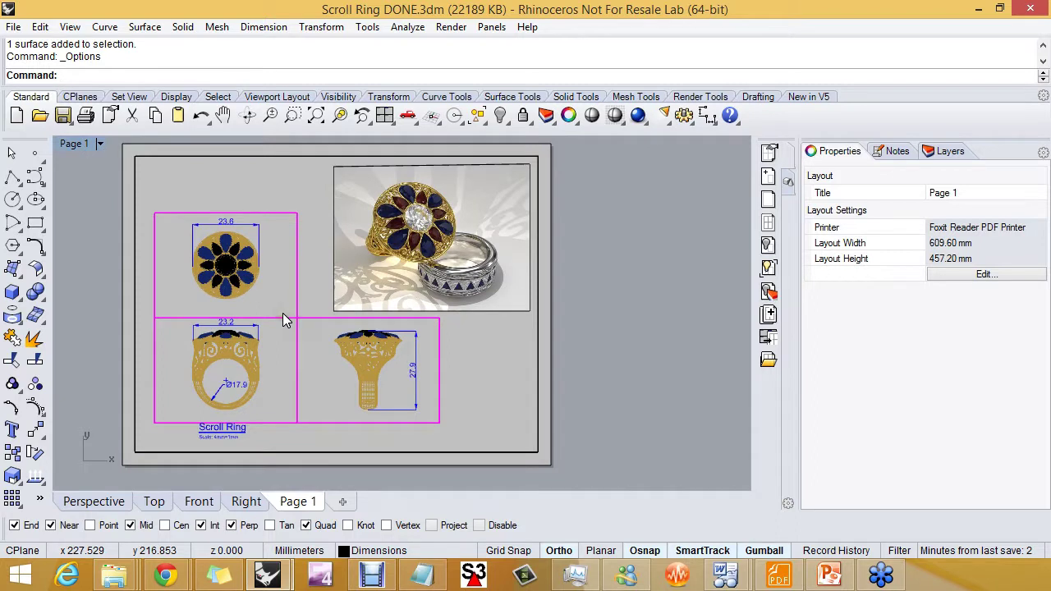
{"action": "scroll", "coordinate": [283, 313], "scroll_direction": "up", "scroll_amount": 2}
{"action": "right_click_drag", "start_coordinate": [285, 309], "coordinate": [292, 303]}
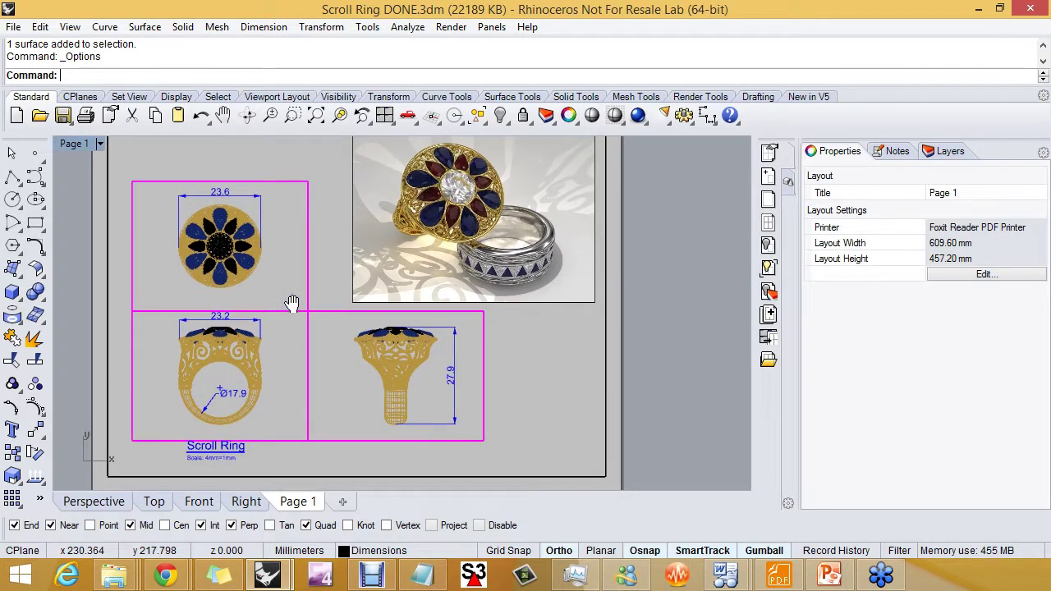
{"action": "right_click_drag", "start_coordinate": [306, 304], "coordinate": [305, 314]}
{"action": "scroll", "coordinate": [305, 313], "scroll_direction": "down", "scroll_amount": 1}
{"action": "scroll", "coordinate": [305, 314], "scroll_direction": "up", "scroll_amount": 1}
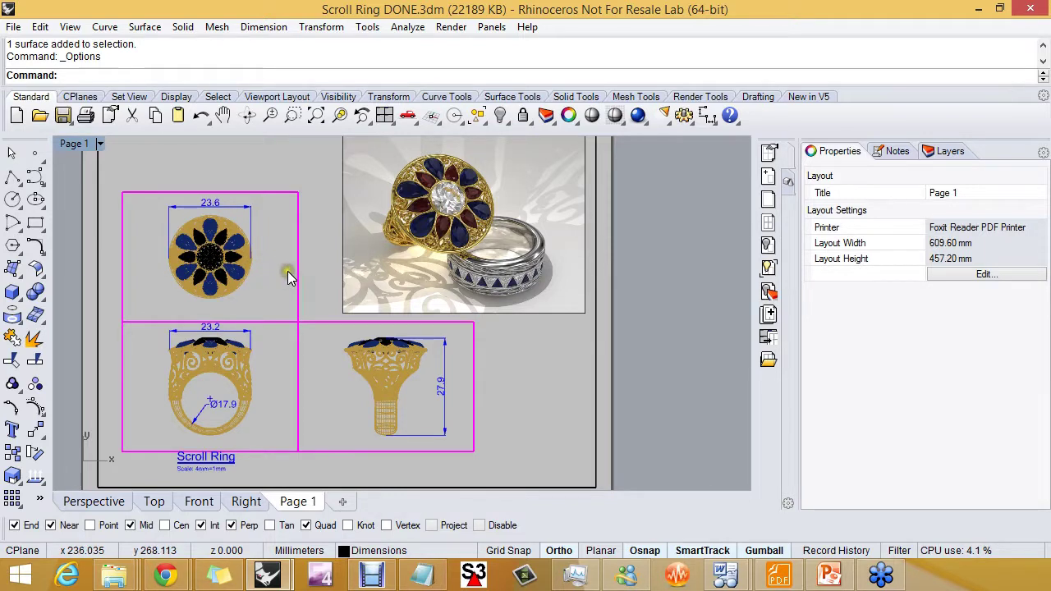
{"action": "scroll", "coordinate": [288, 271], "scroll_direction": "down", "scroll_amount": 2}
{"action": "right_click_drag", "start_coordinate": [287, 285], "coordinate": [290, 290]}
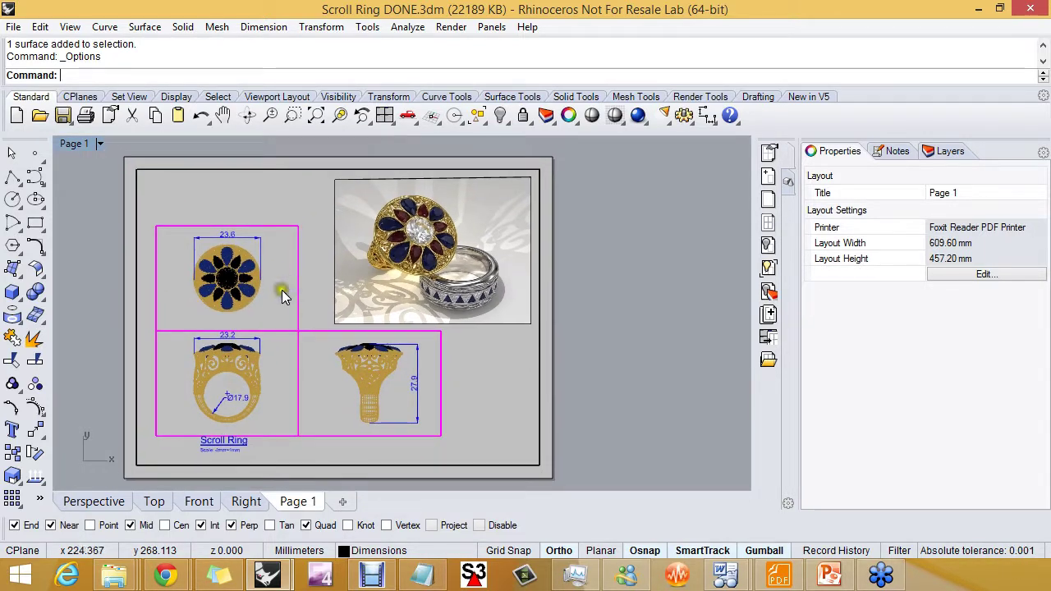